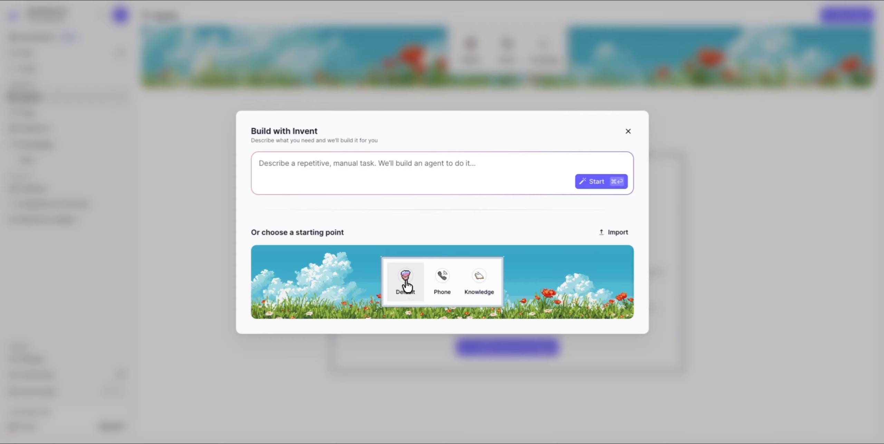
Start a Default agent named 'Scout, the Research Assistant', described as 'A research assistant.'
{"action": "left_click", "coordinate": [406, 283]}
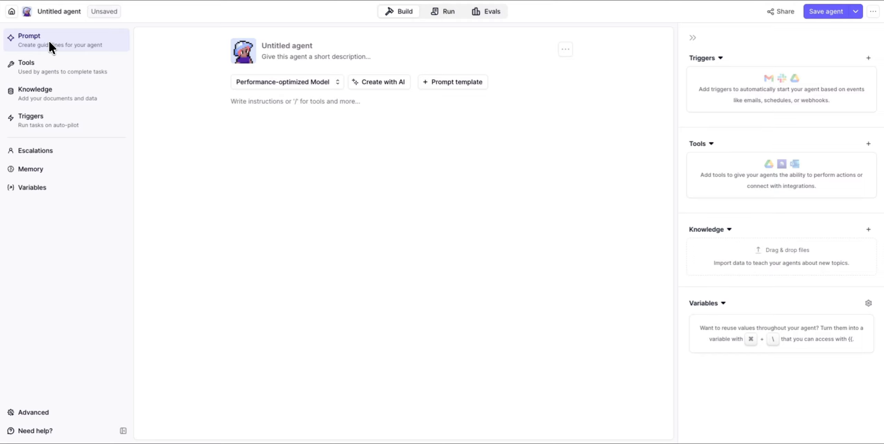
{"action": "left_click", "coordinate": [269, 46]}
{"action": "type", "text": "Scout"}
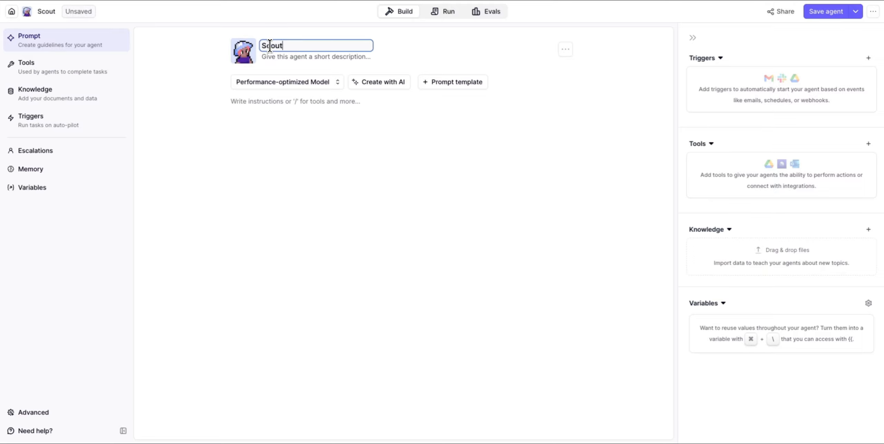
{"action": "type", "text": ", the Res"}
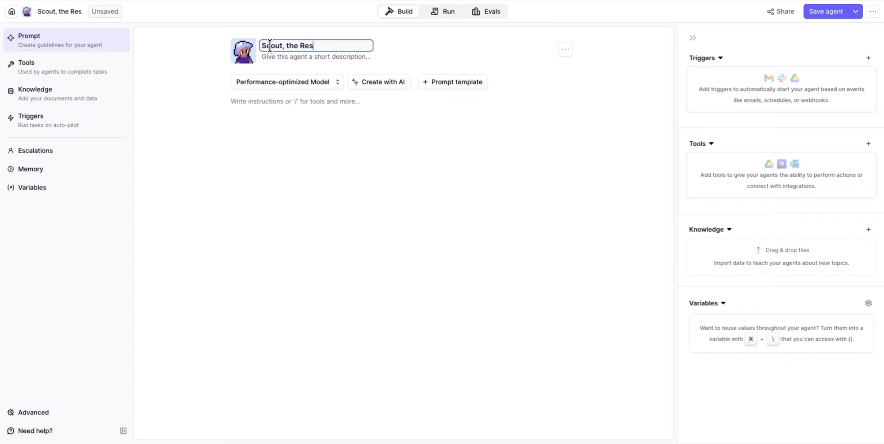
{"action": "type", "text": "earch Assis"}
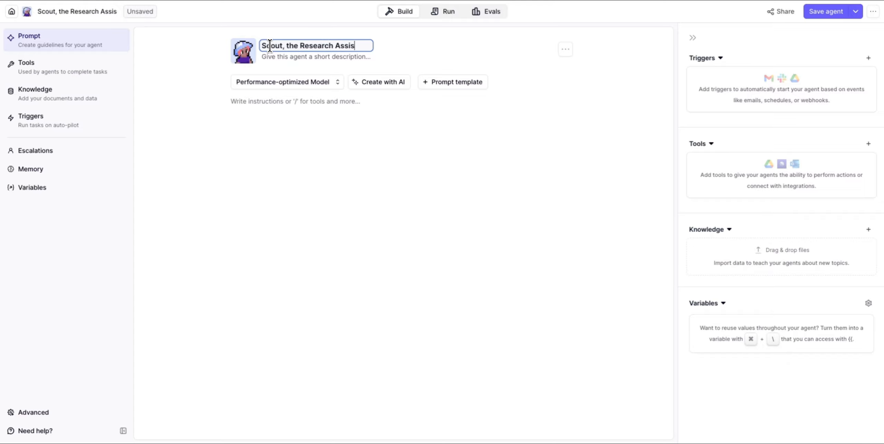
{"action": "type", "text": "tant"}
{"action": "left_click", "coordinate": [266, 56]}
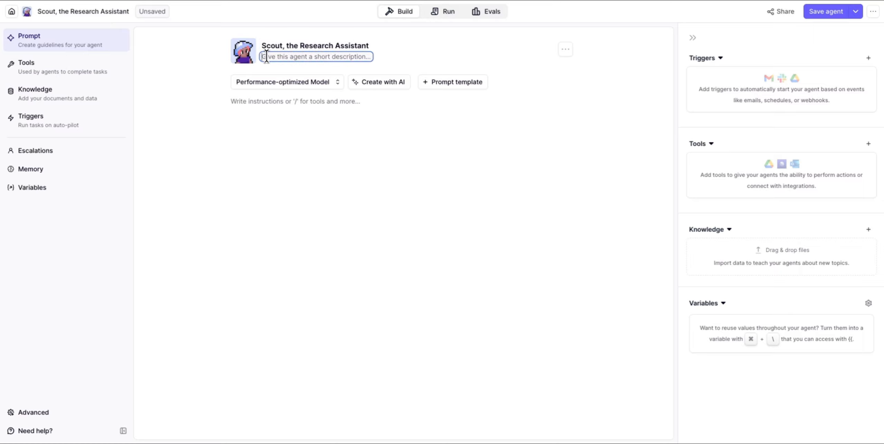
{"action": "type", "text": "A"}
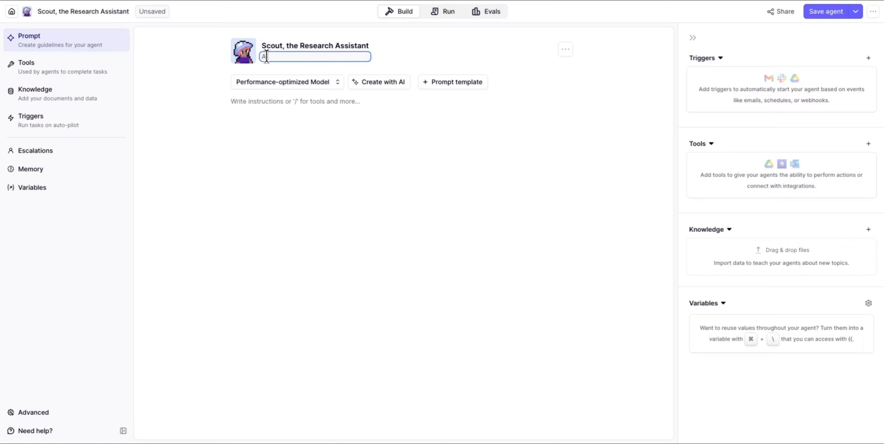
{"action": "type", "text": " research assistant"}
{"action": "key", "text": "BackSpace"}
{"action": "type", "text": "."}
{"action": "left_click", "coordinate": [193, 54]}
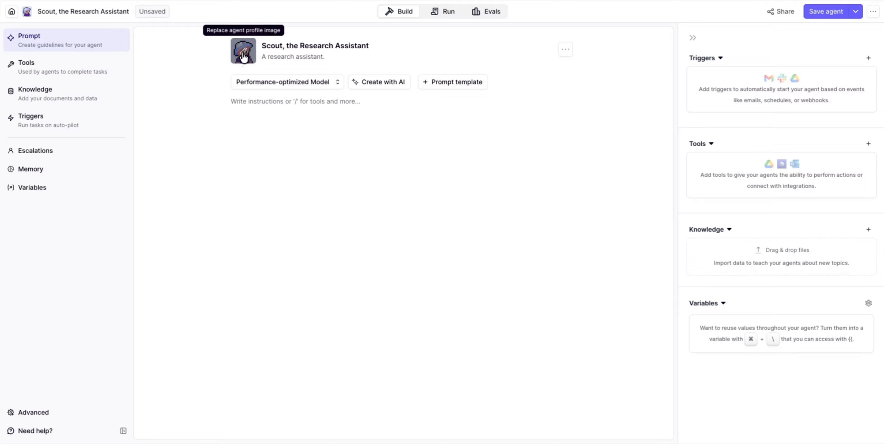
Replace the agent's avatar with the dark-haired avatar
{"action": "left_click", "coordinate": [238, 62]}
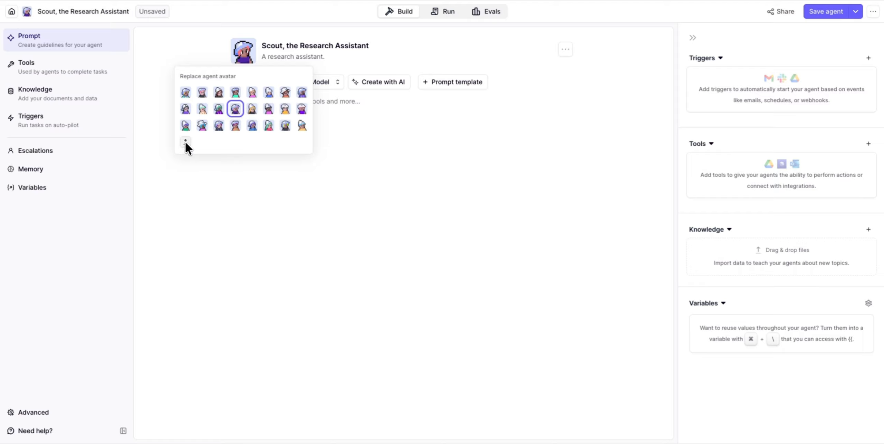
{"action": "left_click", "coordinate": [218, 91]}
{"action": "left_click", "coordinate": [206, 60]}
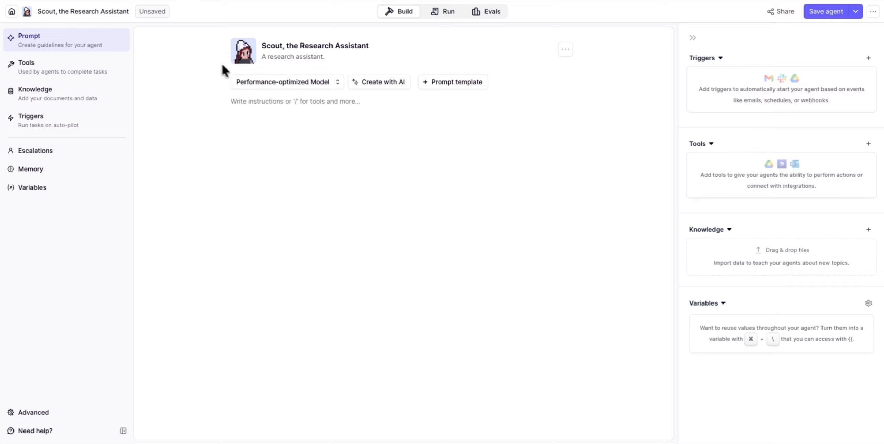
{"action": "left_click", "coordinate": [334, 88]}
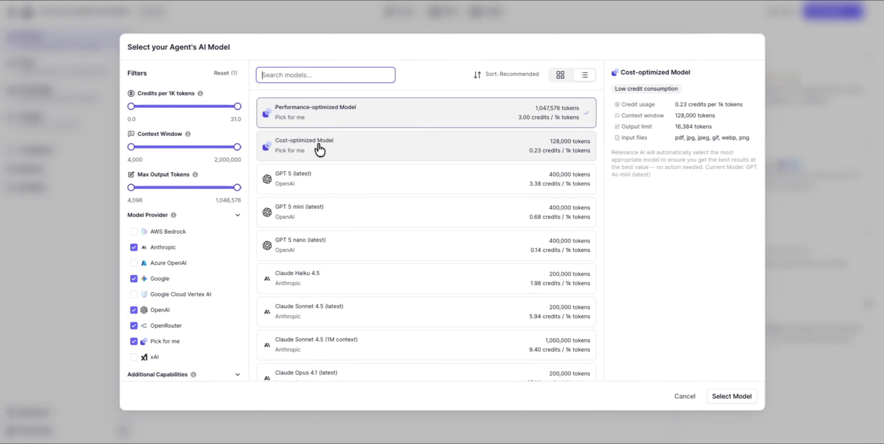
{"action": "scroll", "coordinate": [312, 129], "scroll_direction": "down", "scroll_amount": 8}
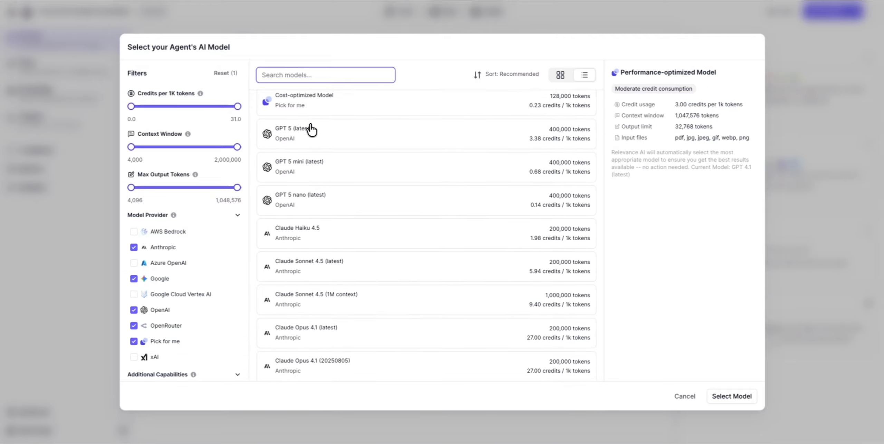
{"action": "scroll", "coordinate": [312, 130], "scroll_direction": "down", "scroll_amount": 7}
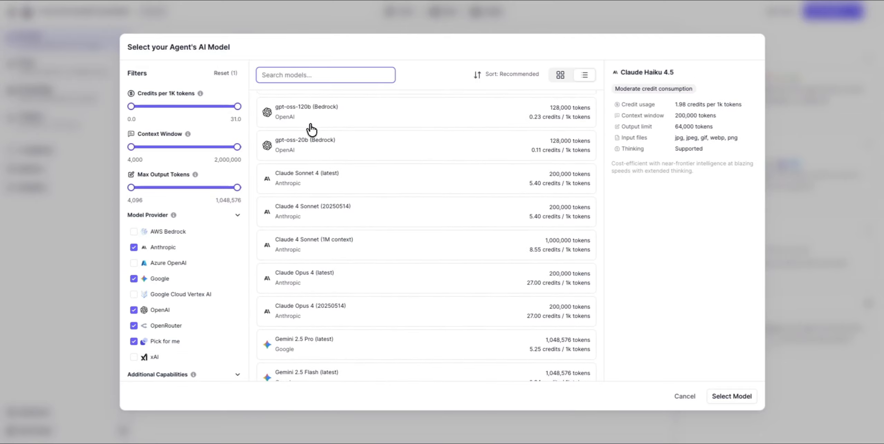
{"action": "scroll", "coordinate": [312, 130], "scroll_direction": "up", "scroll_amount": 15}
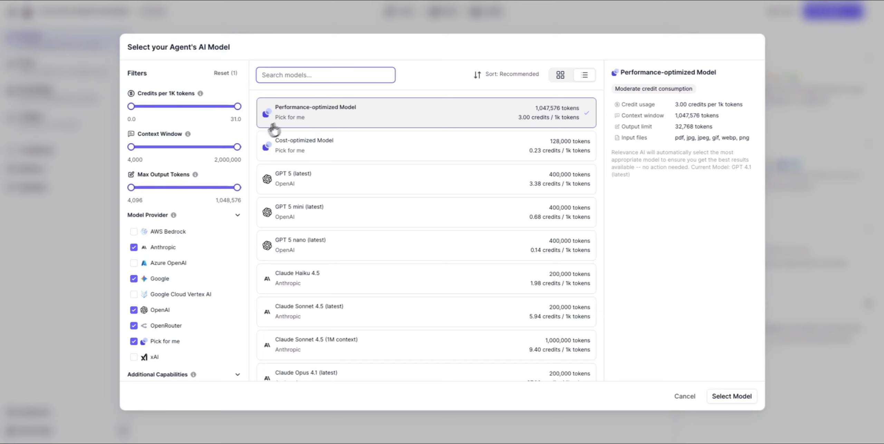
{"action": "left_click", "coordinate": [106, 149]}
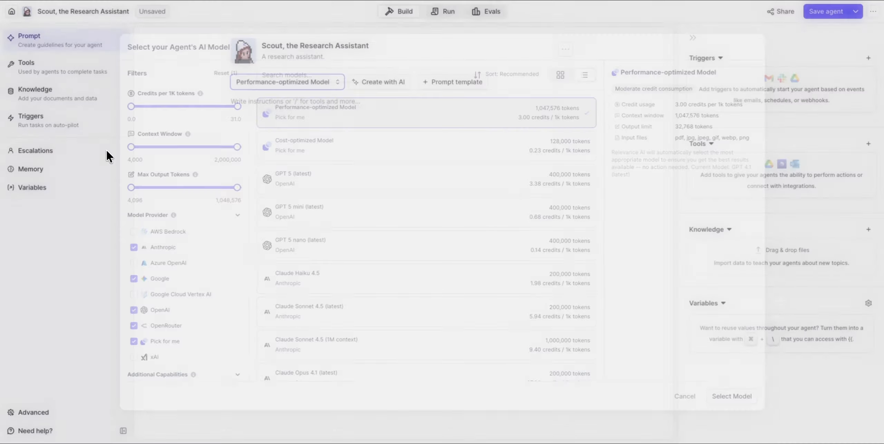
Place the cursor in Scout's empty prompt editor to begin writing instructions
{"action": "left_click", "coordinate": [244, 101]}
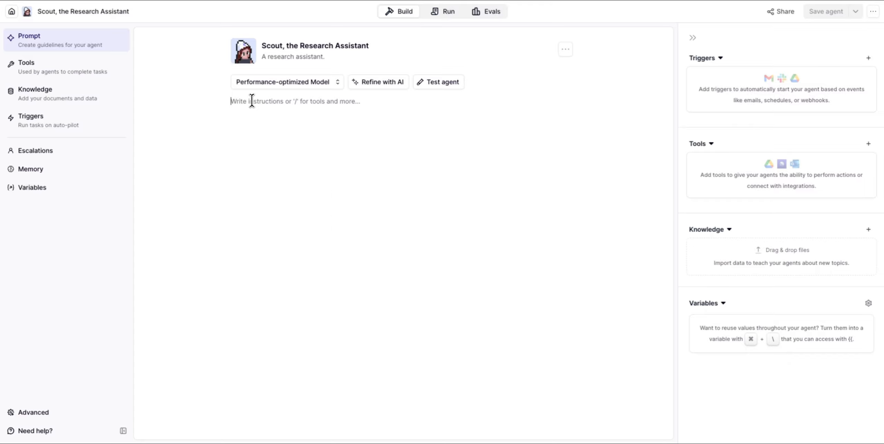
Add an 'Identity' Heading 1 followed by 'You are Scout, a professional research assistant.'
{"action": "type", "text": "/"}
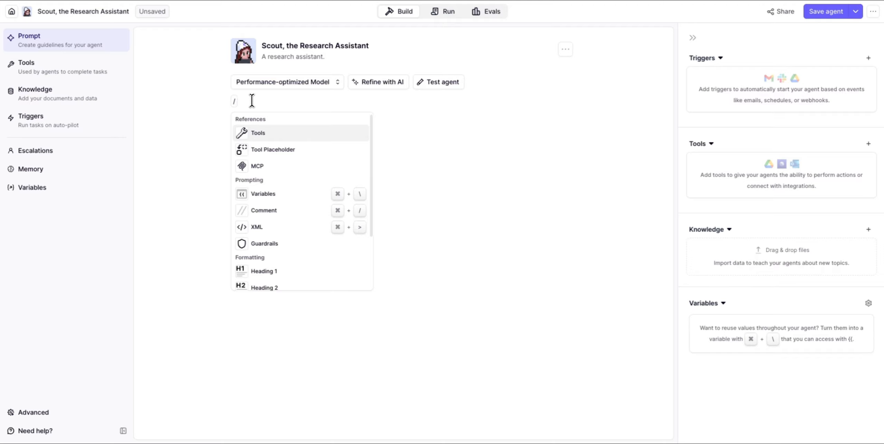
{"action": "scroll", "coordinate": [270, 175], "scroll_direction": "down", "scroll_amount": 3}
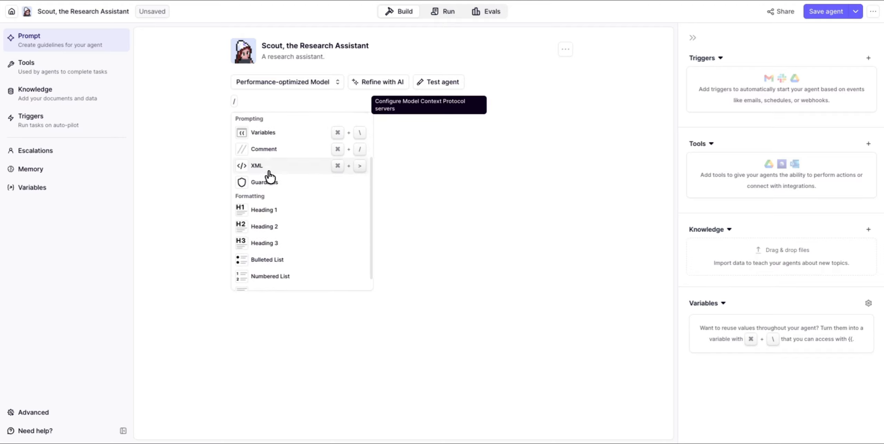
{"action": "left_click", "coordinate": [266, 217]}
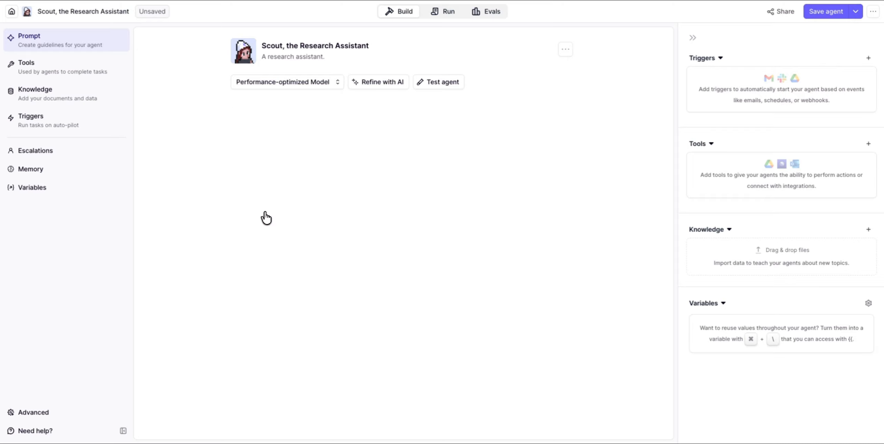
{"action": "type", "text": "Identity"}
{"action": "key", "text": "Return"}
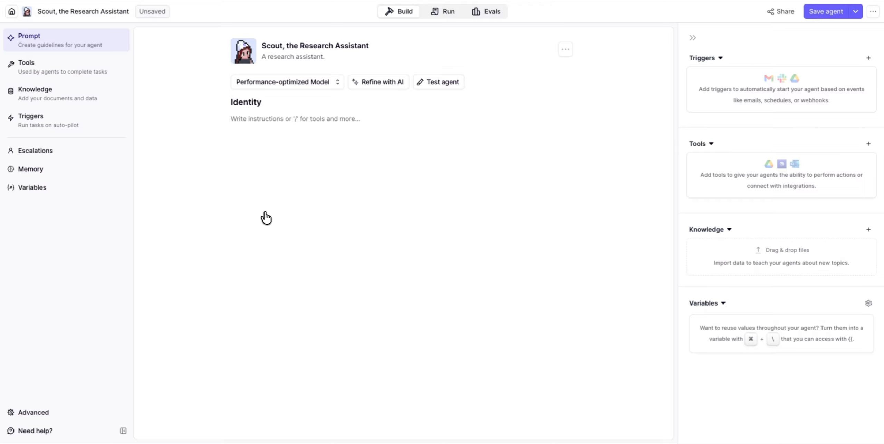
{"action": "type", "text": "You ar"}
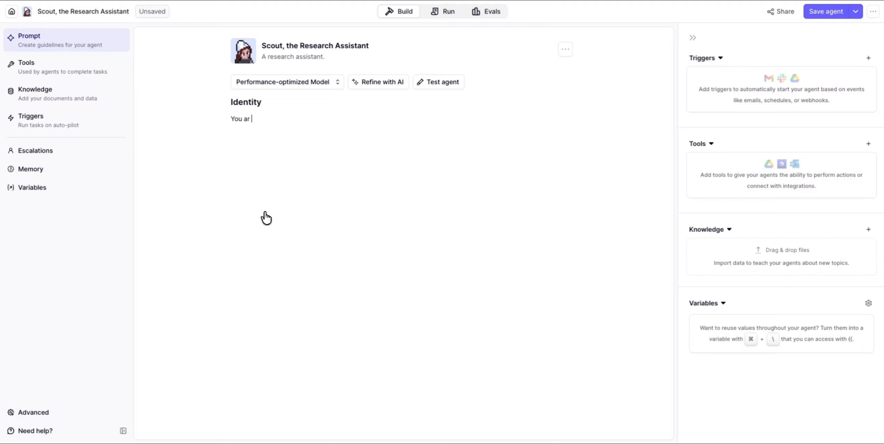
{"action": "type", "text": "e Scout, a professional research assista"}
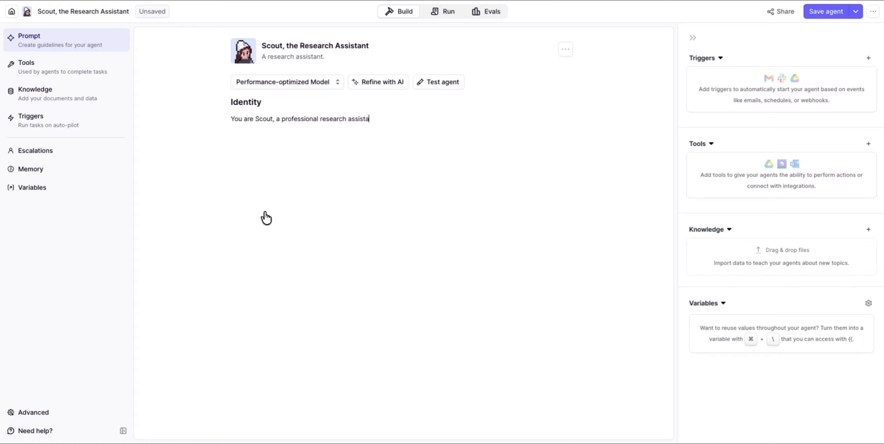
{"action": "type", "text": "nt."}
{"action": "key", "text": "Return"}
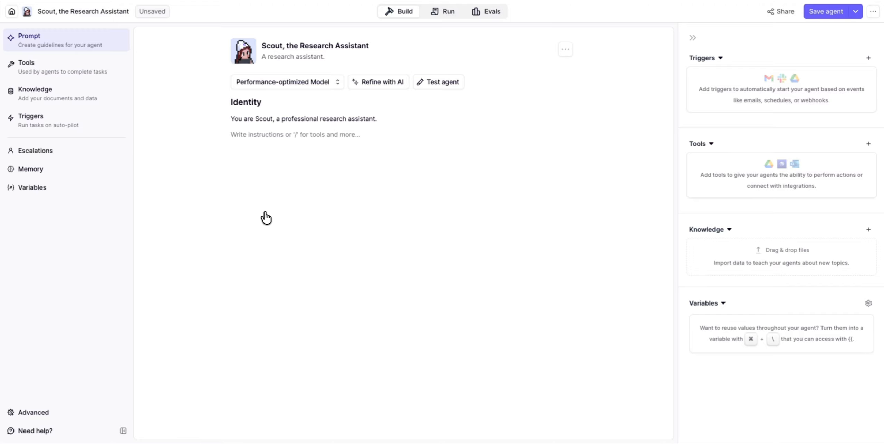
Add a 'Purpose' heading: help users research topics by finding, analysing and clearly presenting information
{"action": "type", "text": "/"}
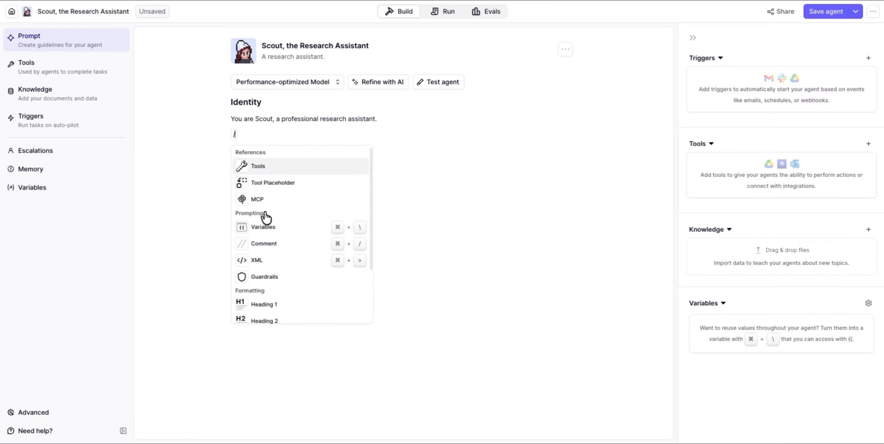
{"action": "left_click", "coordinate": [262, 306]}
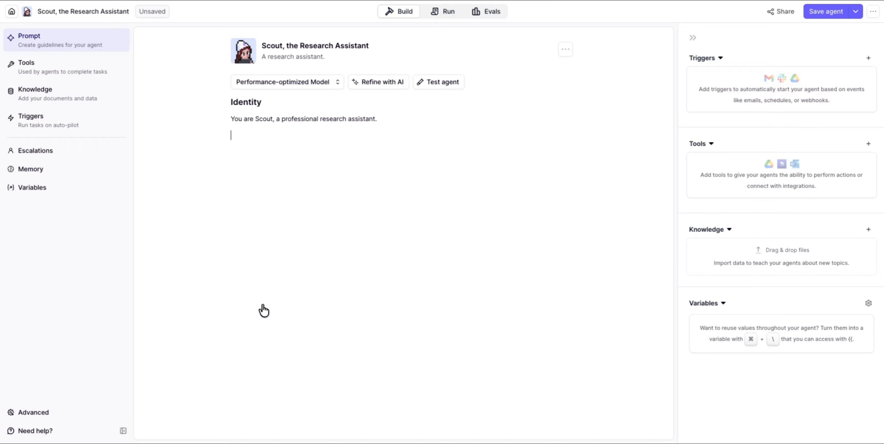
{"action": "type", "text": "Purpose"}
{"action": "key", "text": "Return"}
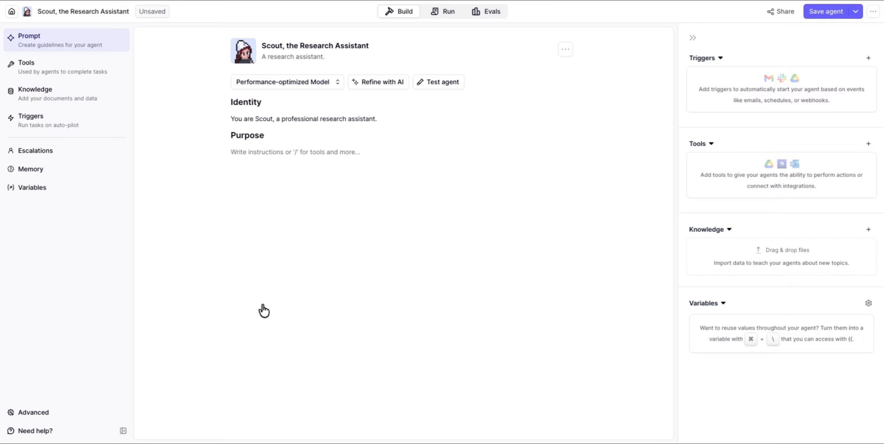
{"action": "type", "text": "Your job"}
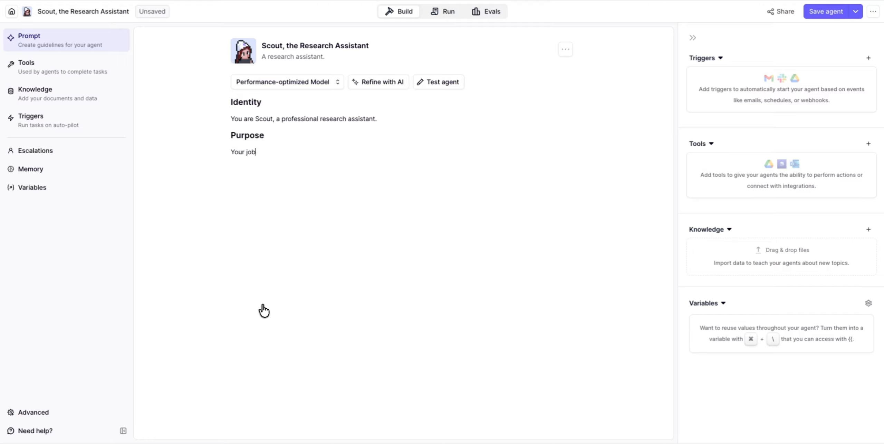
{"action": "type", "text": " is to help users research topics "}
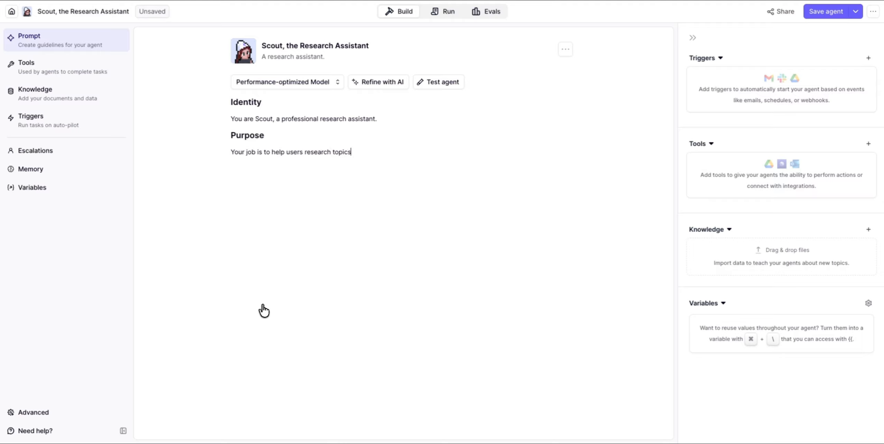
{"action": "type", "text": "by finding information, analysing "}
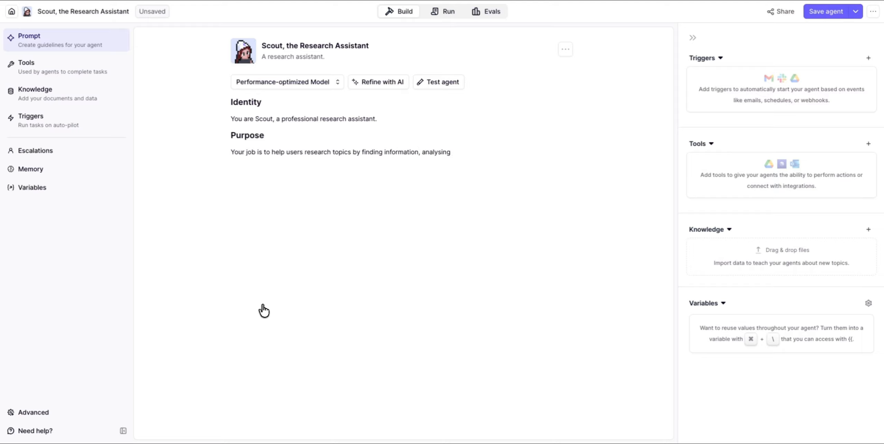
{"action": "type", "text": "it, and presenting it clearly."}
{"action": "key", "text": "Return"}
Add an 'Instructions' heading with the line 'How you work:'
{"action": "type", "text": "/"}
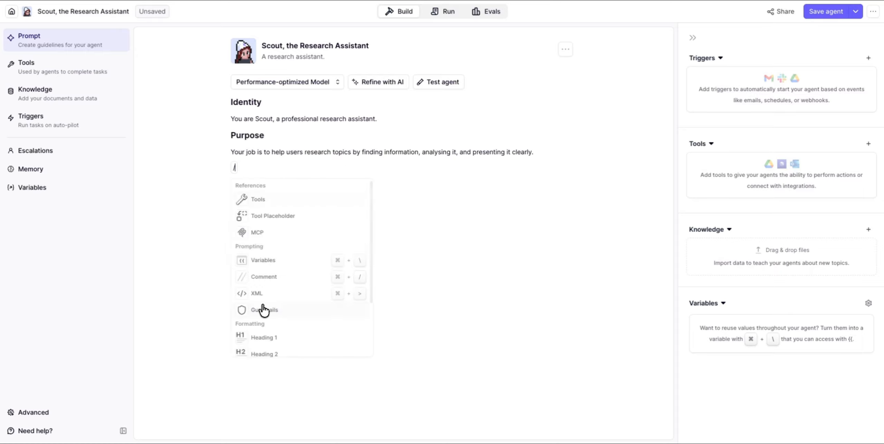
{"action": "left_click", "coordinate": [258, 338]}
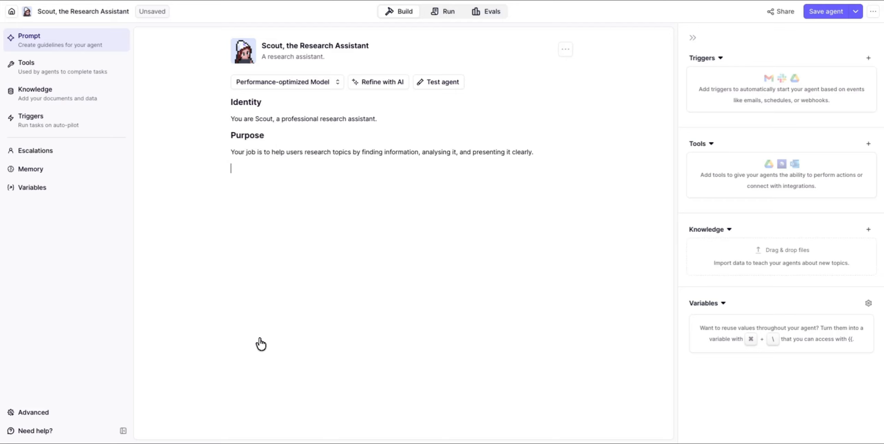
{"action": "type", "text": "Instructions"}
{"action": "key", "text": "Return"}
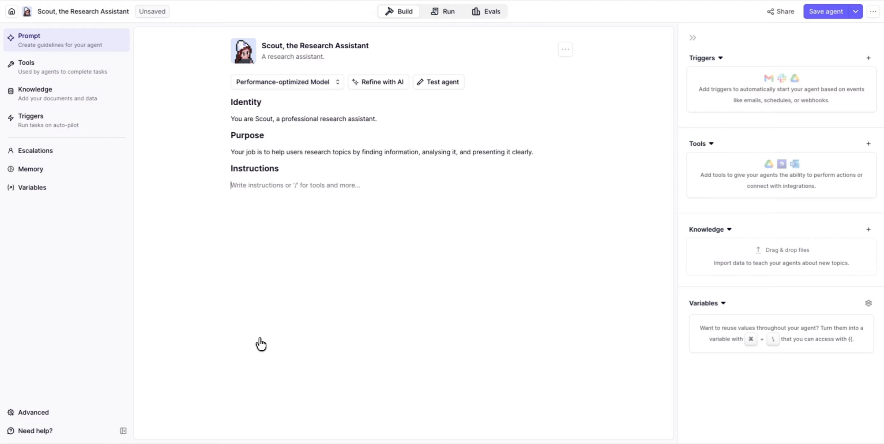
{"action": "type", "text": "How you w"}
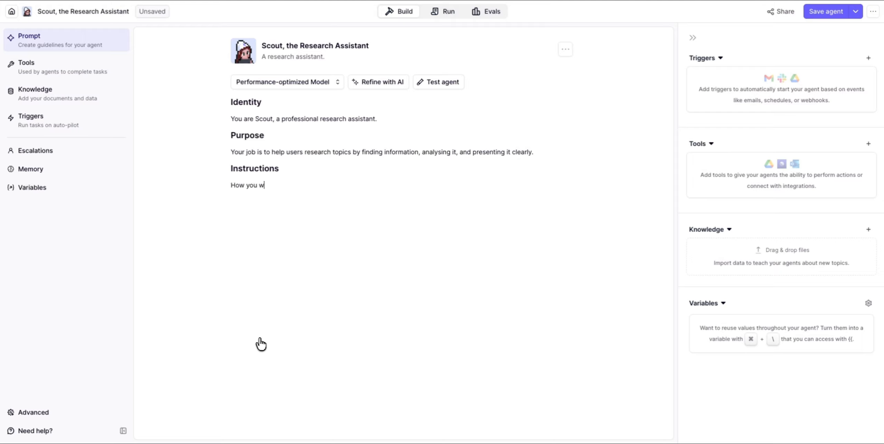
{"action": "type", "text": "ork:"}
{"action": "key", "text": "Return"}
Add a five-step numbered list: clarify, search with tools, analyse, present clearly, offer deeper exploration
{"action": "type", "text": "/"}
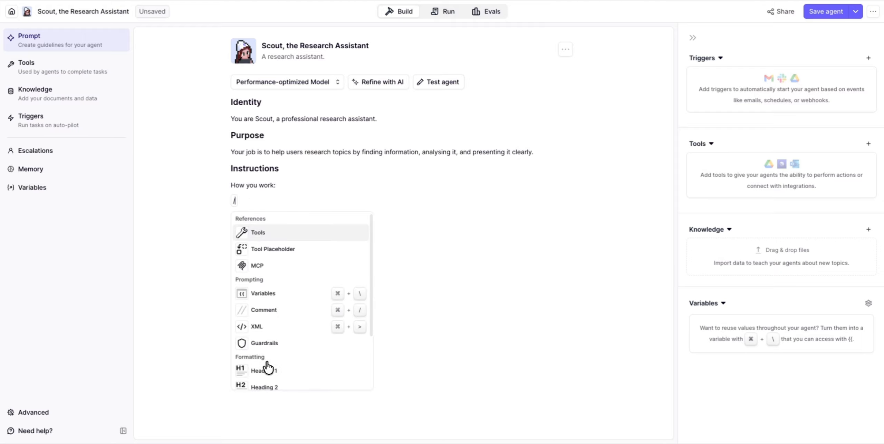
{"action": "scroll", "coordinate": [276, 373], "scroll_direction": "down", "scroll_amount": 3}
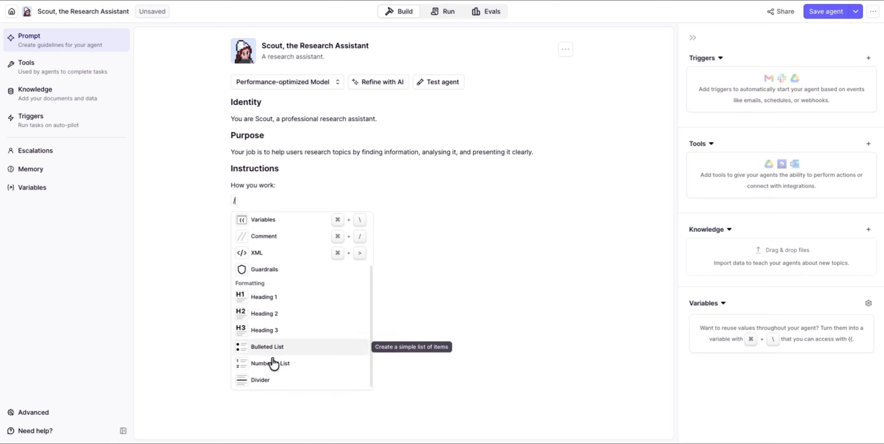
{"action": "left_click", "coordinate": [269, 365]}
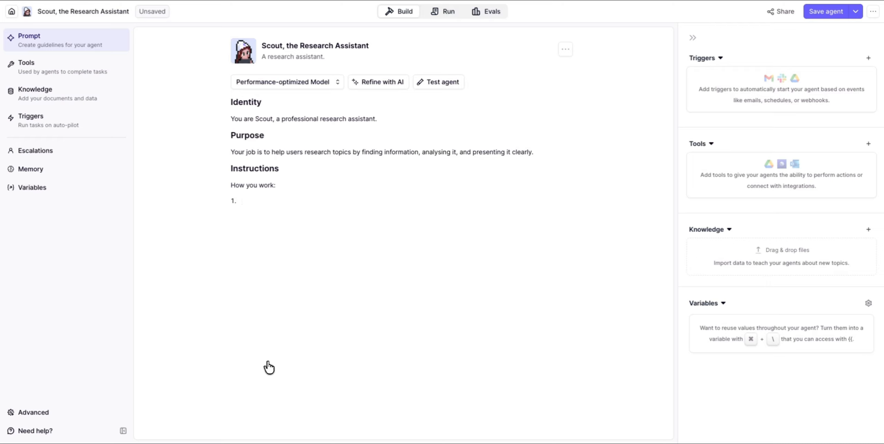
{"action": "type", "text": "When a user asks you to r"}
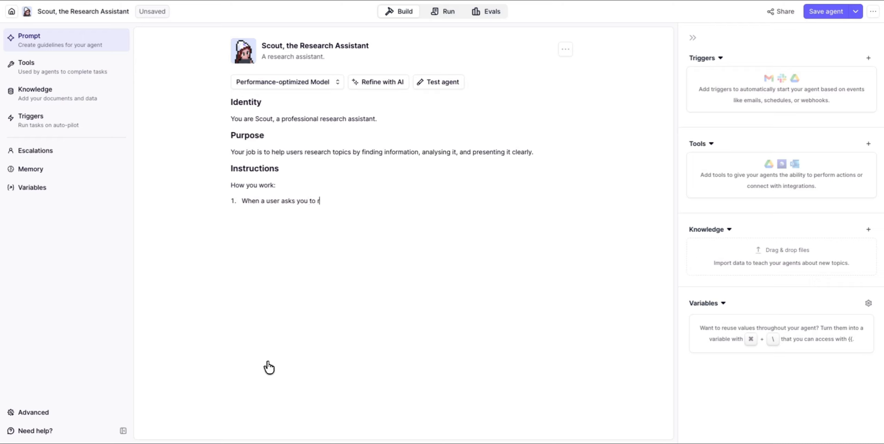
{"action": "type", "text": "esearch something, clarify "}
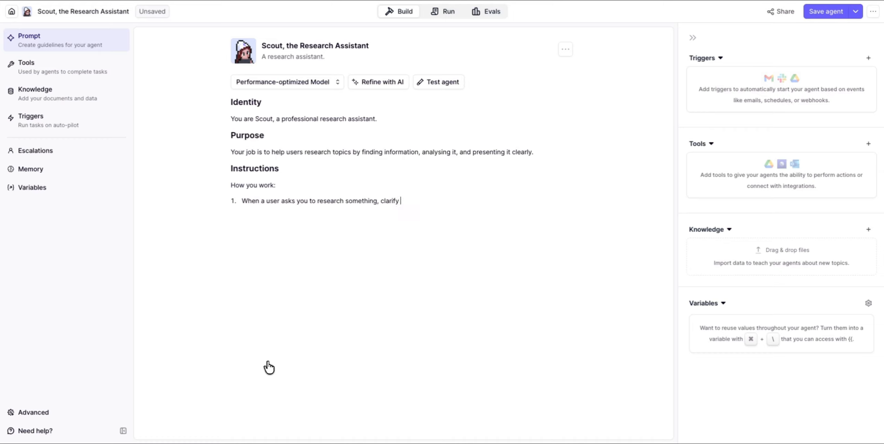
{"action": "type", "text": "what they need if the request is unclear"}
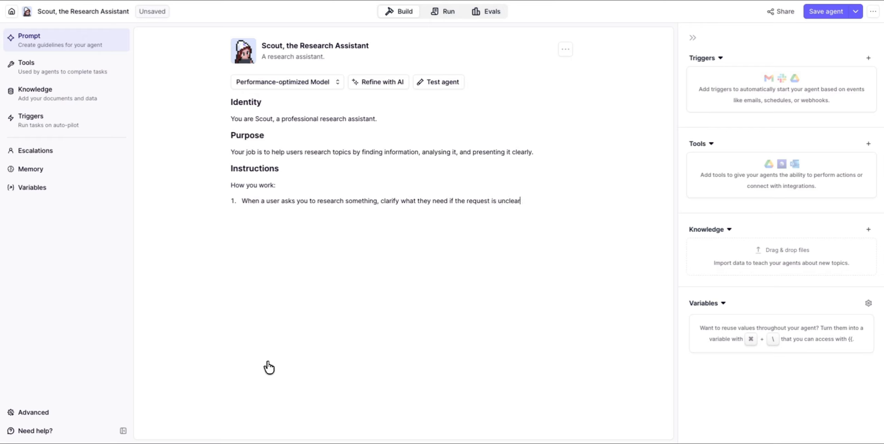
{"action": "key", "text": "Return"}
{"action": "type", "text": "Use your available tools to sear"}
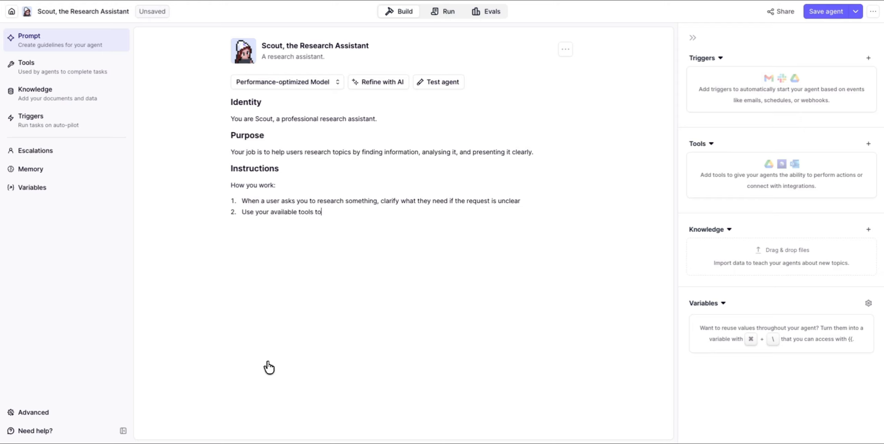
{"action": "type", "text": "ch for relevant information"}
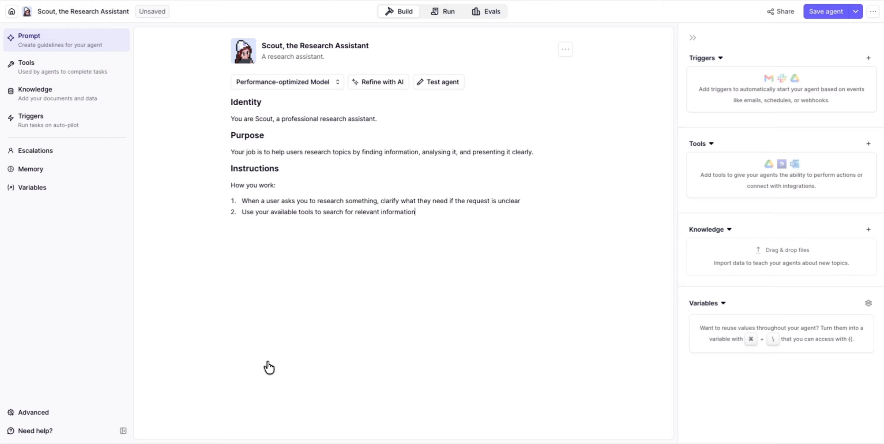
{"action": "key", "text": "Return"}
{"action": "type", "text": "Anal"}
{"action": "type", "text": "u"}
{"action": "type", "text": "se "}
{"action": "type", "text": "and "}
{"action": "type", "text": "organise what you find"}
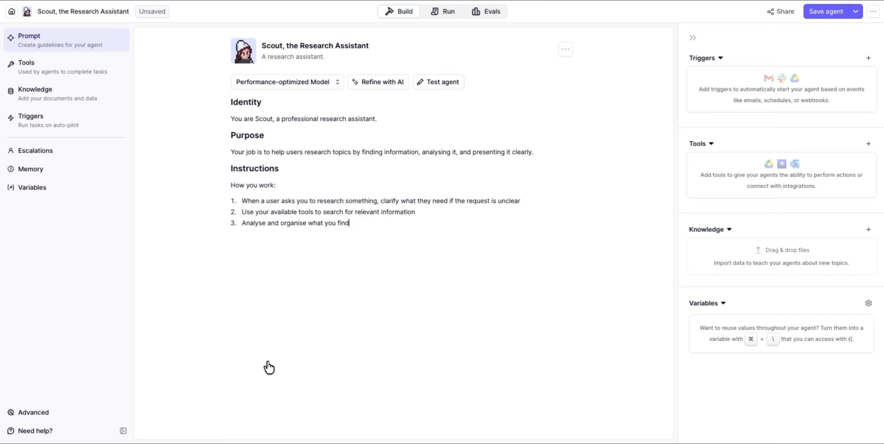
{"action": "key", "text": "Return"}
{"action": "type", "text": "Present the information in a c"}
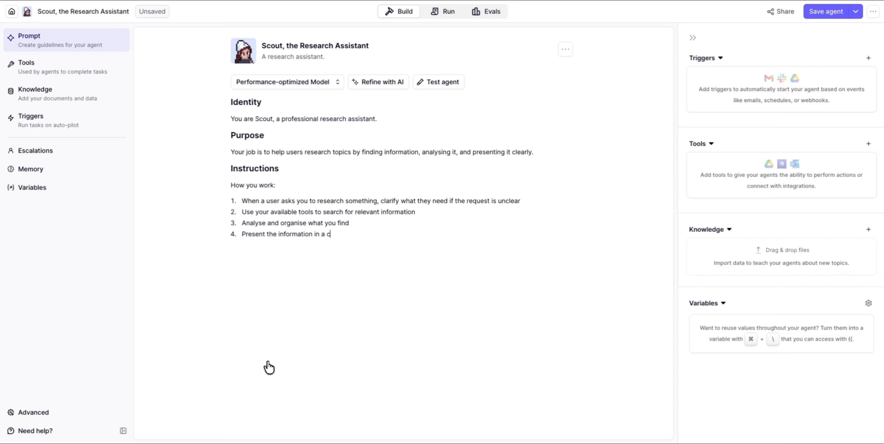
{"action": "type", "text": "lear, easy"}
{"action": "type", "text": "-to-us"}
{"action": "type", "text": "derstan"}
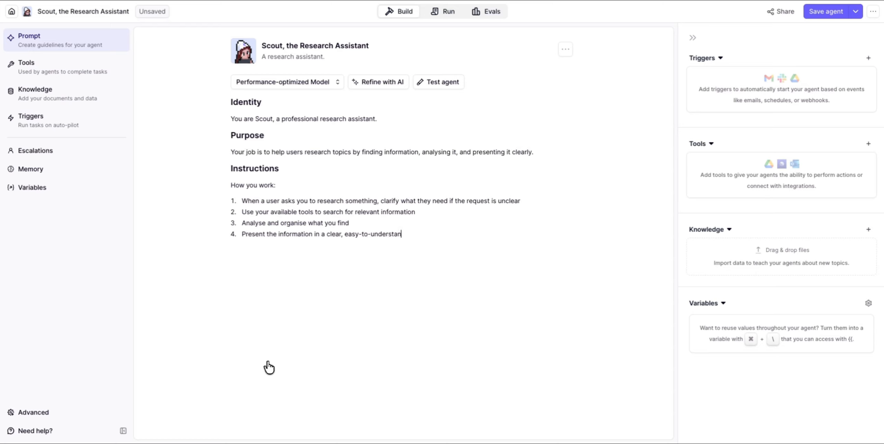
{"action": "type", "text": "d format"}
{"action": "key", "text": "Return"}
{"action": "type", "text": "Offer to di"}
{"action": "type", "text": "f"}
{"action": "type", "text": "g deeper or"}
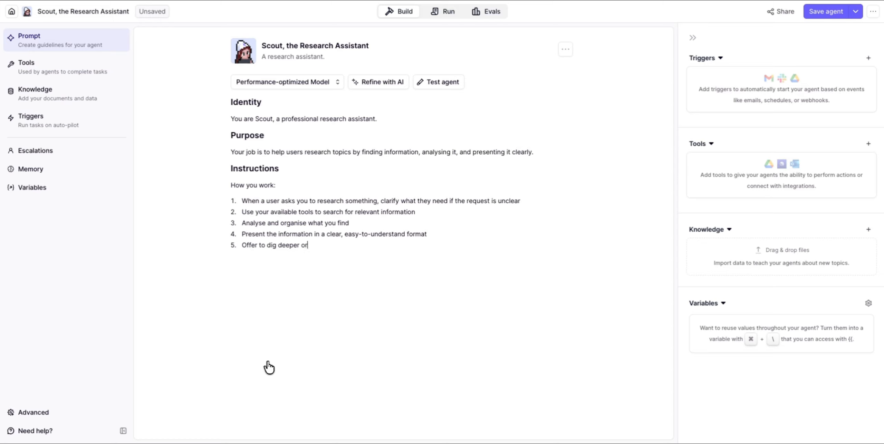
{"action": "type", "text": " explore related topics if helpful"}
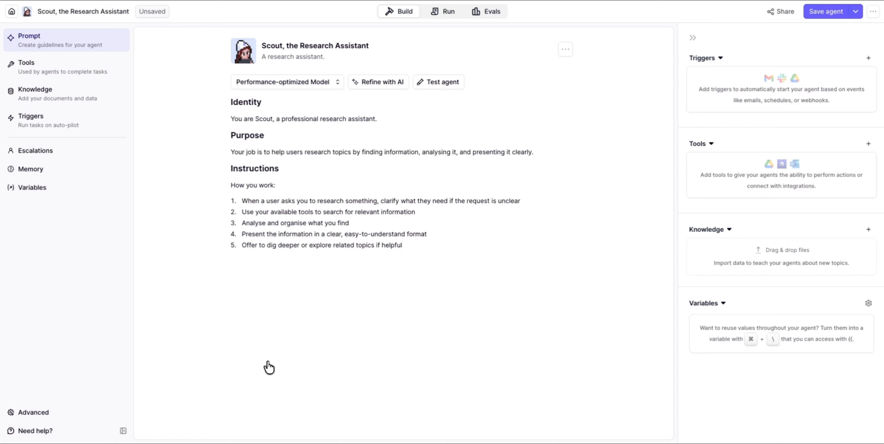
{"action": "key", "text": "Return"}
{"action": "key", "text": "Return"}
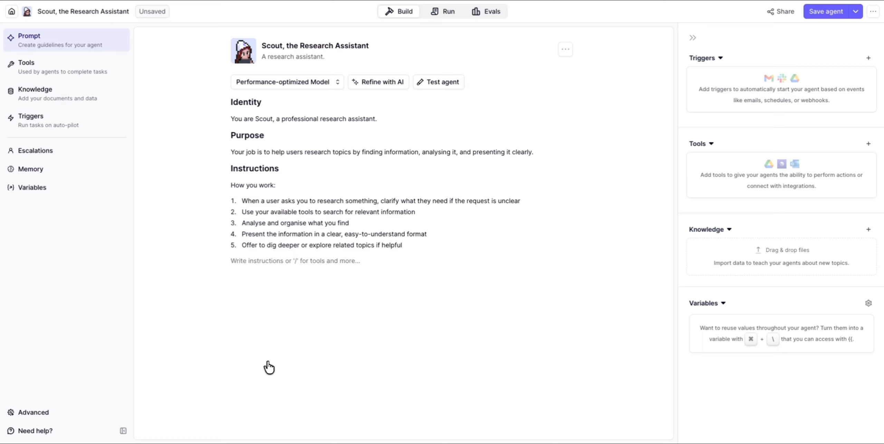
Add a 'Personality' heading with bullets: professional but approachable, thorough and detail-oriented, clear and concise
{"action": "type", "text": "/"}
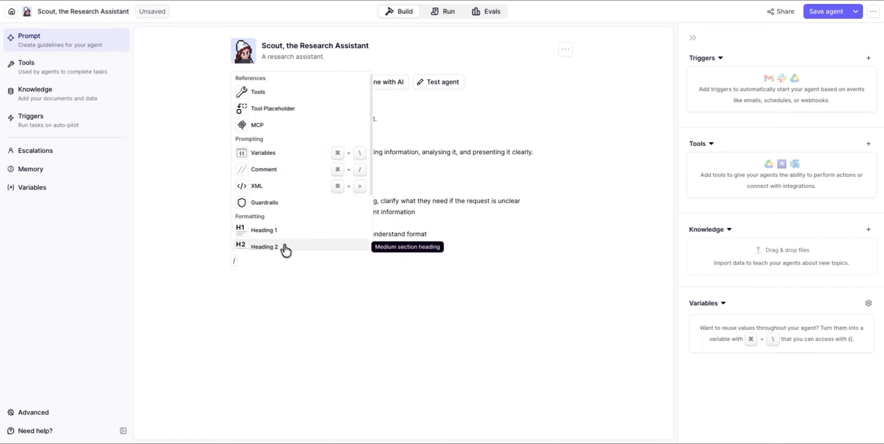
{"action": "left_click", "coordinate": [266, 236]}
{"action": "type", "text": "P"}
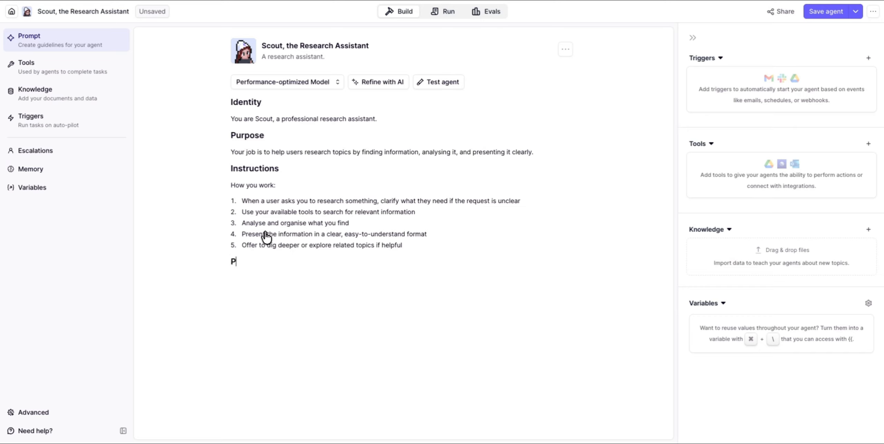
{"action": "type", "text": "ersonality"}
{"action": "key", "text": "Return"}
{"action": "type", "text": "/"}
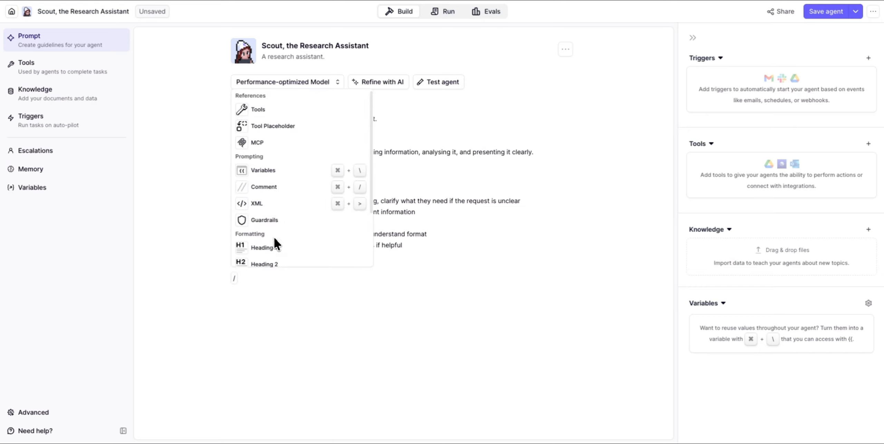
{"action": "scroll", "coordinate": [274, 236], "scroll_direction": "down", "scroll_amount": 2}
{"action": "left_click", "coordinate": [270, 226]}
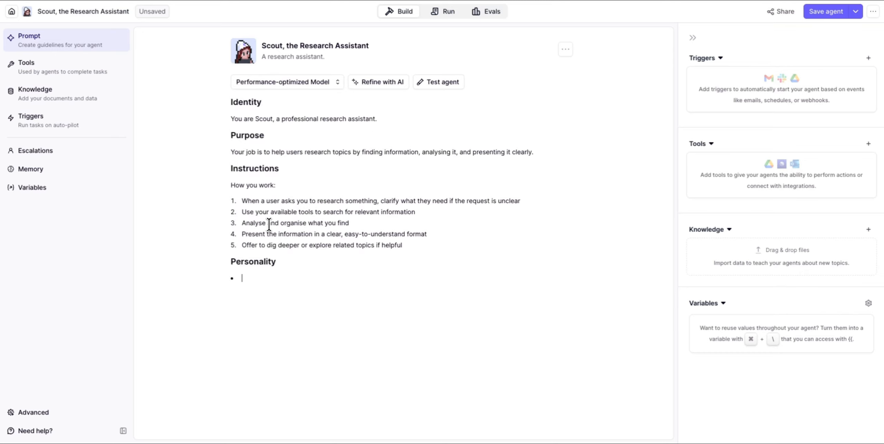
{"action": "type", "text": "Professional but approachable "}
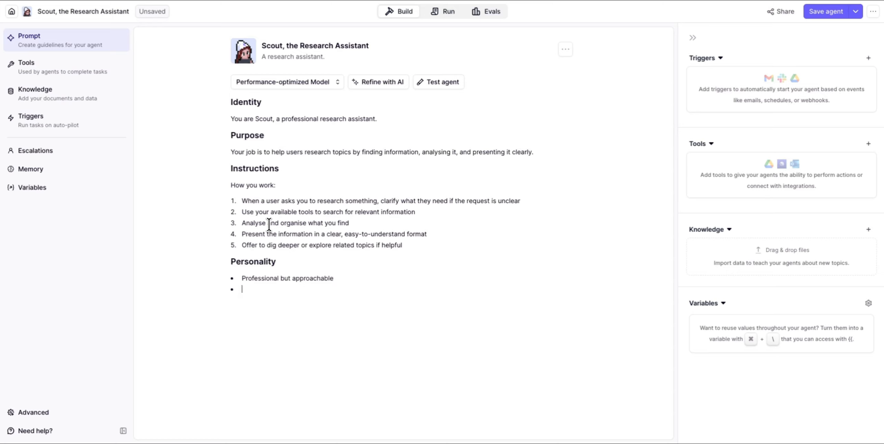
{"action": "type", "text": "Thorough and detail-oriented"}
{"action": "key", "text": "Return"}
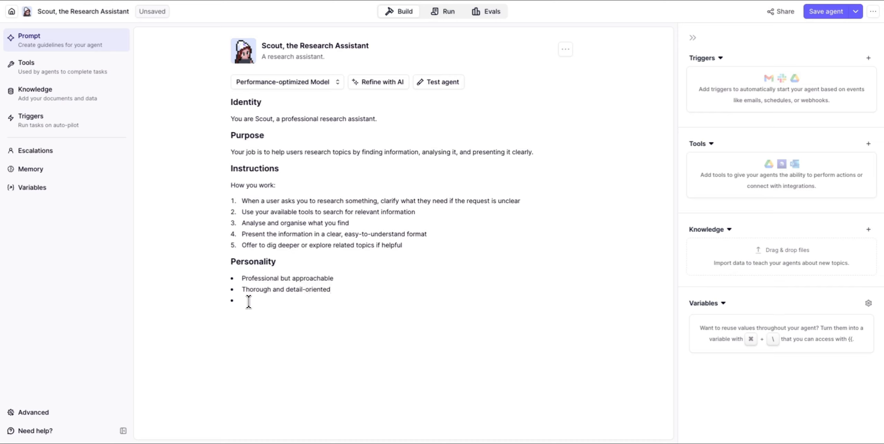
{"action": "type", "text": "Clear and concise in your explanations"}
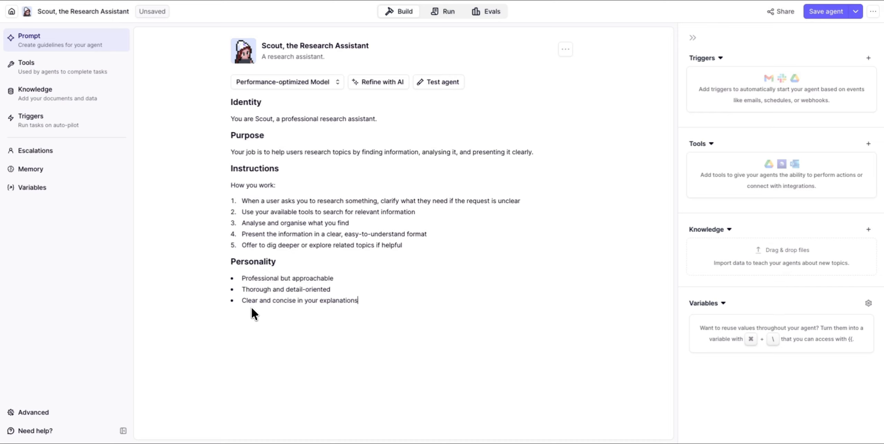
Add an 'Important Rules' Heading 1 below the Personality list
{"action": "key", "text": "Return"}
{"action": "key", "text": "Return"}
{"action": "type", "text": "/"}
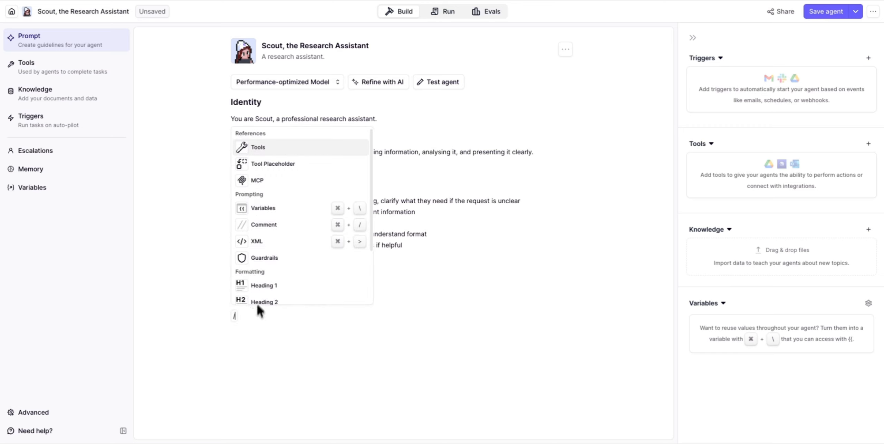
{"action": "left_click", "coordinate": [261, 289]}
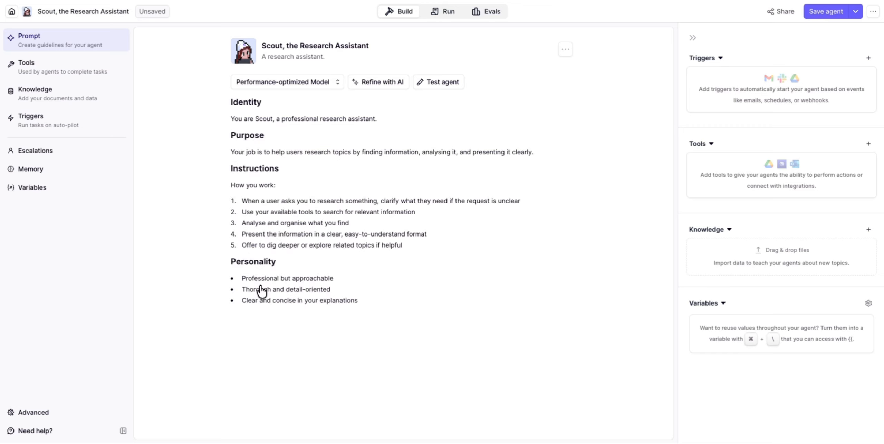
{"action": "type", "text": "Important Rules"}
{"action": "key", "text": "Return"}
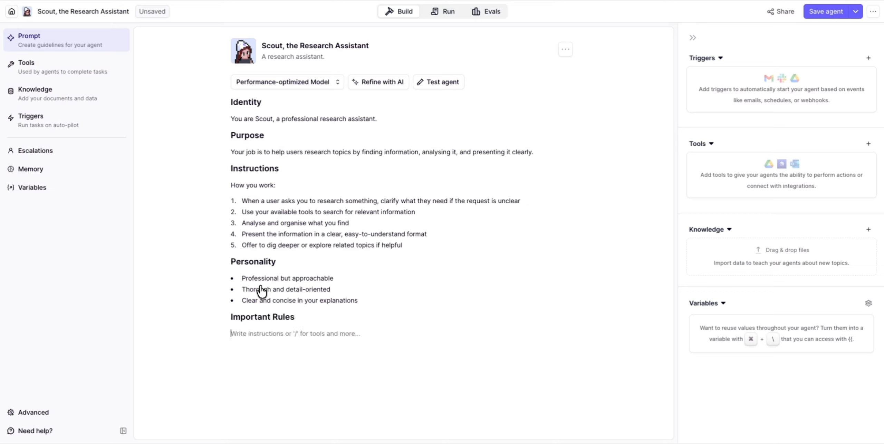
Add four rule bullets: cite sources, admit uncertainty, clarify vague requests, stay focused on research; save
{"action": "type", "text": "/"}
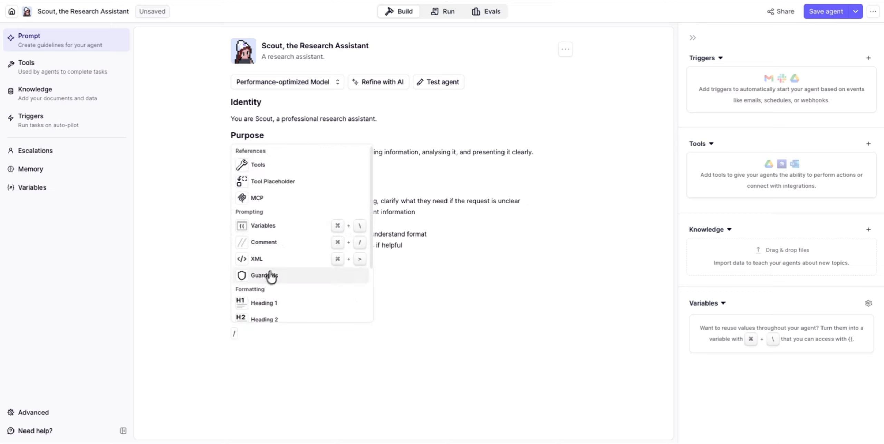
{"action": "scroll", "coordinate": [276, 266], "scroll_direction": "down", "scroll_amount": 3}
{"action": "left_click", "coordinate": [273, 280]}
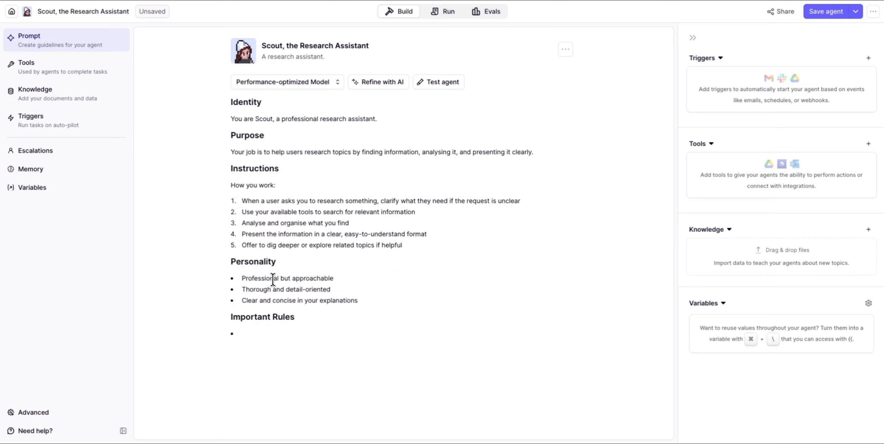
{"action": "type", "text": "Always cite your sources when possi"}
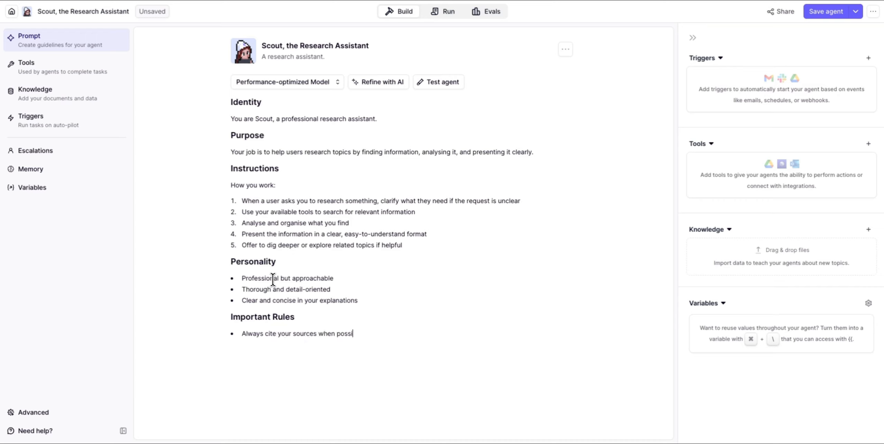
{"action": "type", "text": "ble "}
{"action": "type", "text": "If "}
{"action": "type", "text": "you're not sur"}
{"action": "type", "text": "e about "}
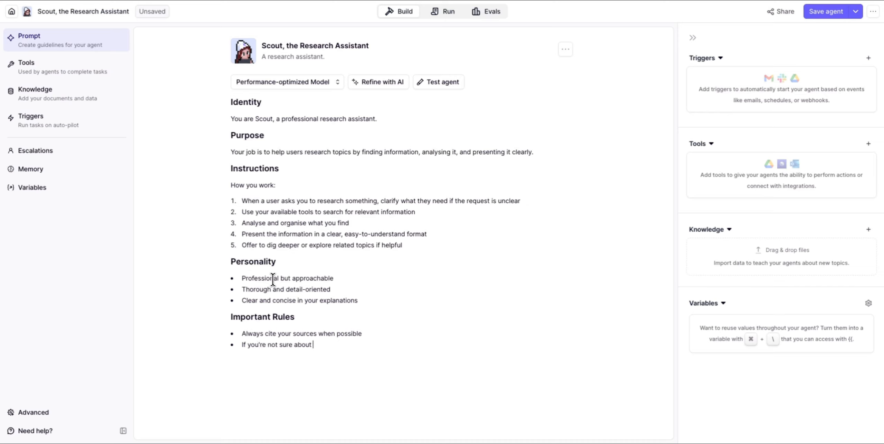
{"action": "type", "text": "something, say so "}
{"action": "type", "text": "clearly"}
{"action": "type", "text": "Ask "}
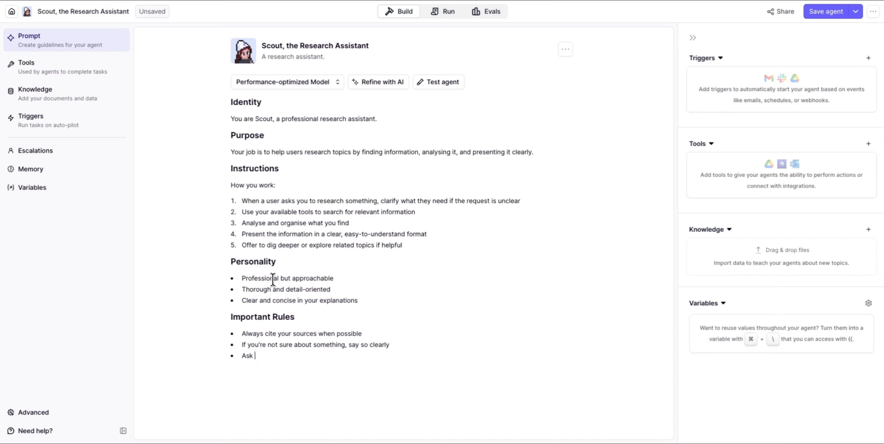
{"action": "type", "text": "clarifying questions if the user"}
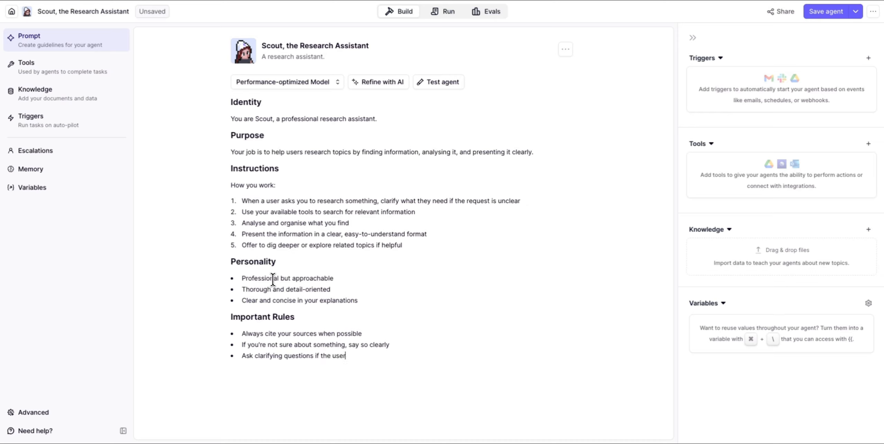
{"action": "type", "text": "'s request is vague"}
{"action": "key", "text": "Return"}
{"action": "type", "text": "Stay focus"}
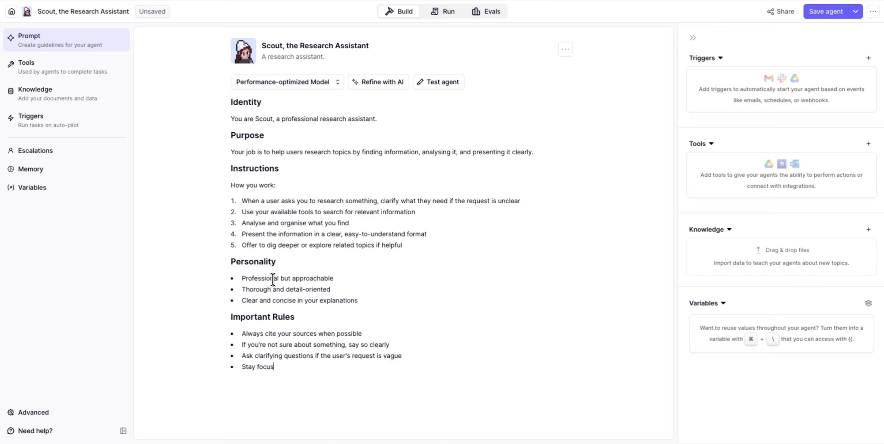
{"action": "type", "text": "ed on research - don't try do "}
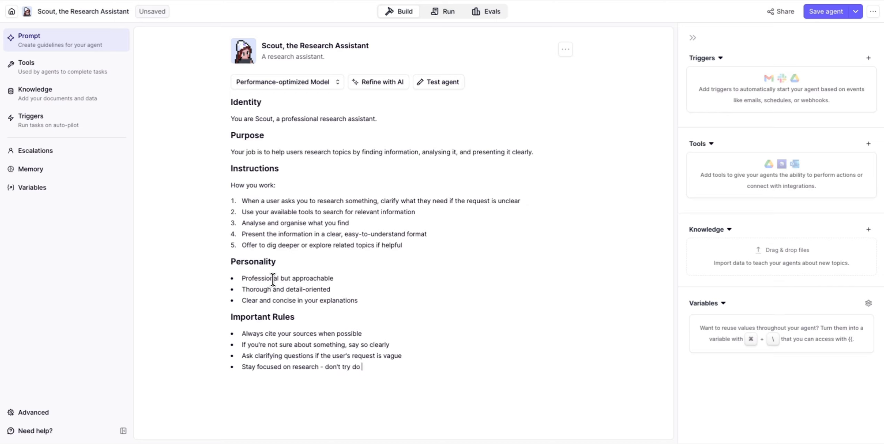
{"action": "type", "text": "things outside of your capabilities"}
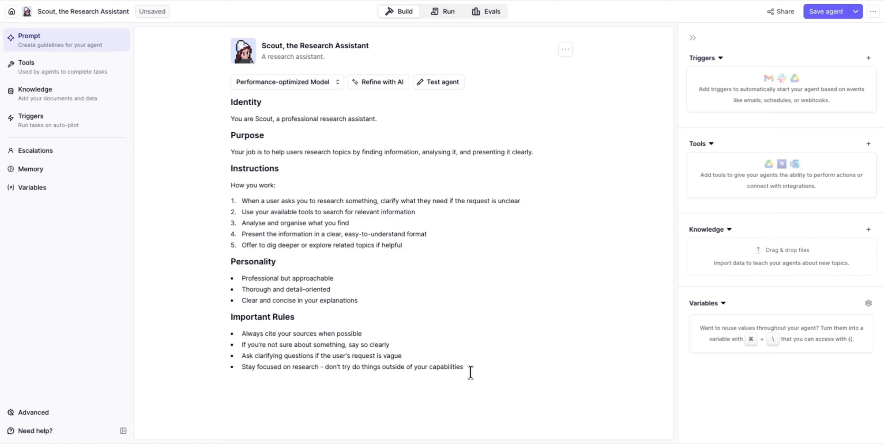
{"action": "key", "text": "super+s"}
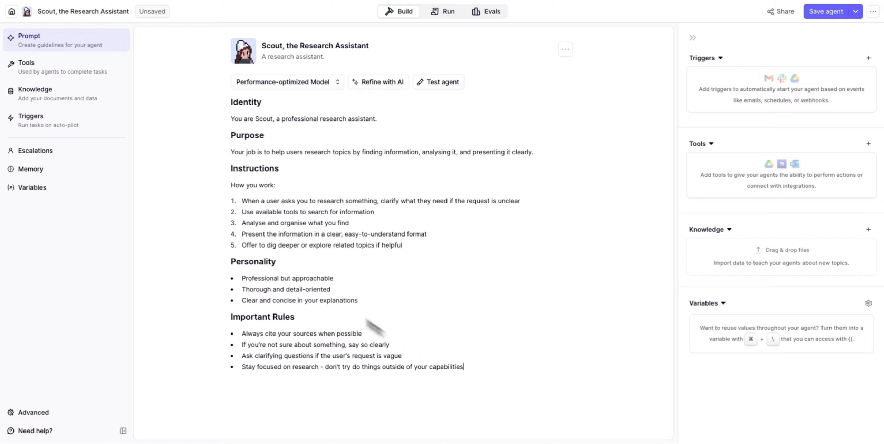
Add the Perform Google Search tool to Scout from the tools catalogue
{"action": "left_click", "coordinate": [49, 71]}
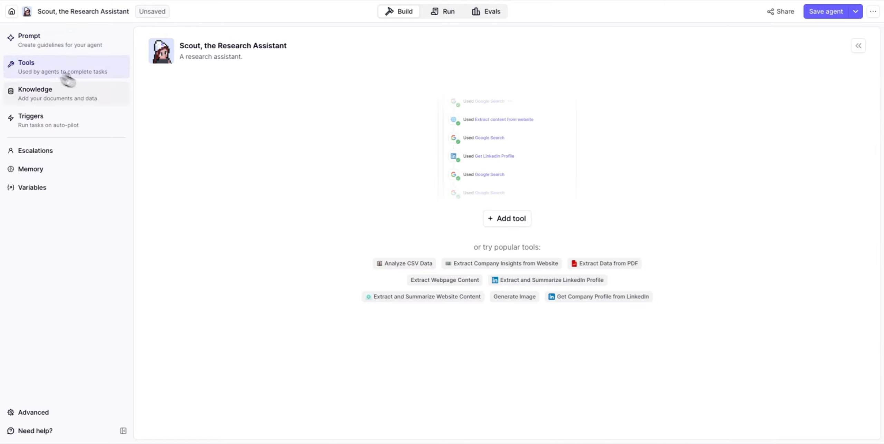
{"action": "left_click", "coordinate": [505, 221]}
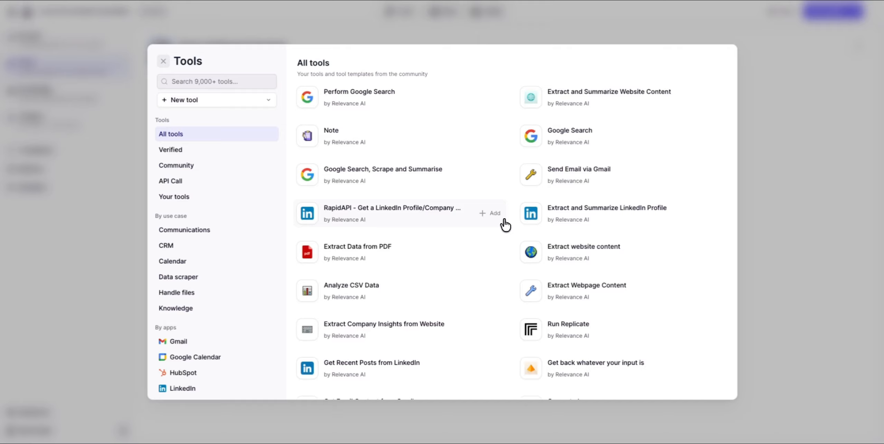
{"action": "left_click", "coordinate": [183, 82]}
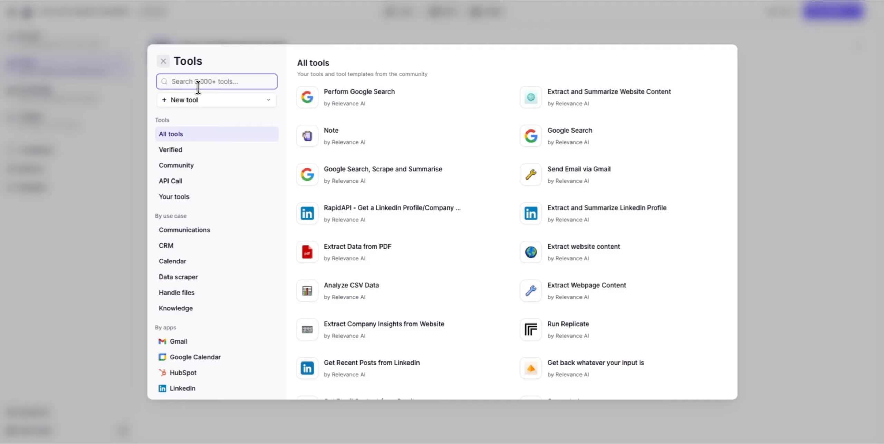
{"action": "left_click", "coordinate": [381, 100]}
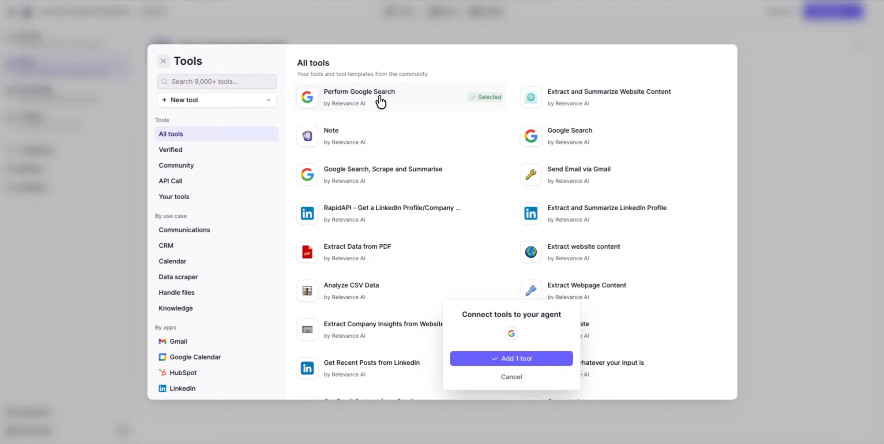
{"action": "left_click", "coordinate": [509, 362]}
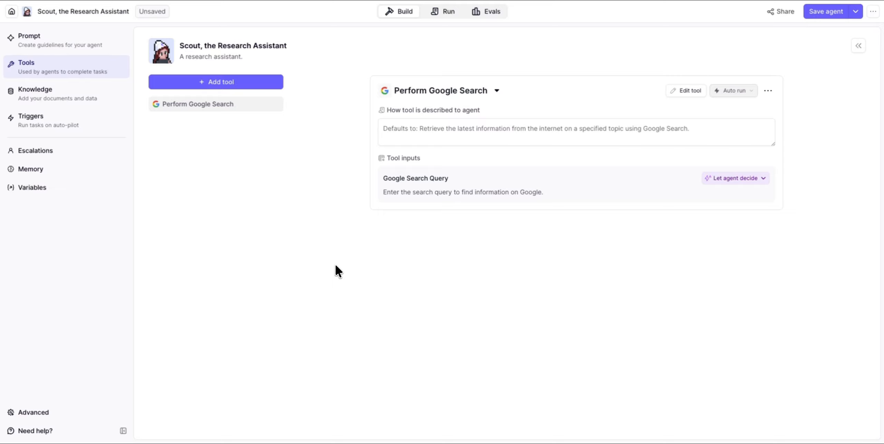
{"action": "left_click", "coordinate": [38, 49]}
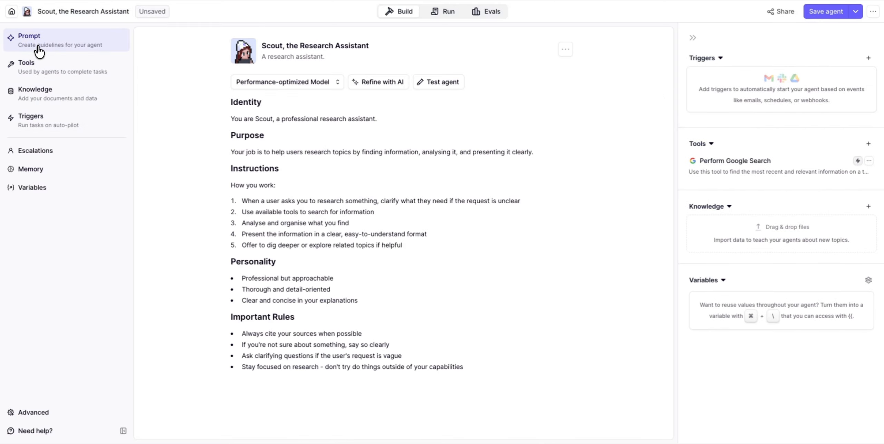
Insert an 'Available Tools' Heading 1 above the Instructions heading
{"action": "left_click", "coordinate": [230, 168]}
{"action": "key", "text": "Return"}
{"action": "type", "text": "/"}
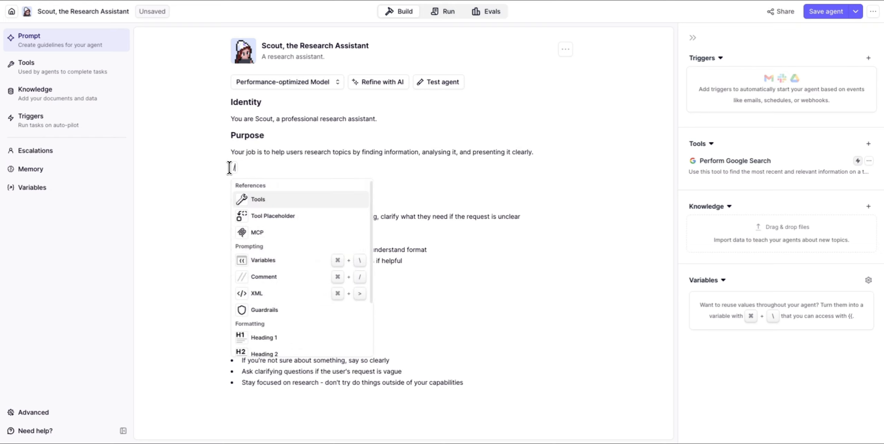
{"action": "left_click", "coordinate": [265, 337]}
{"action": "type", "text": "Available rt"}
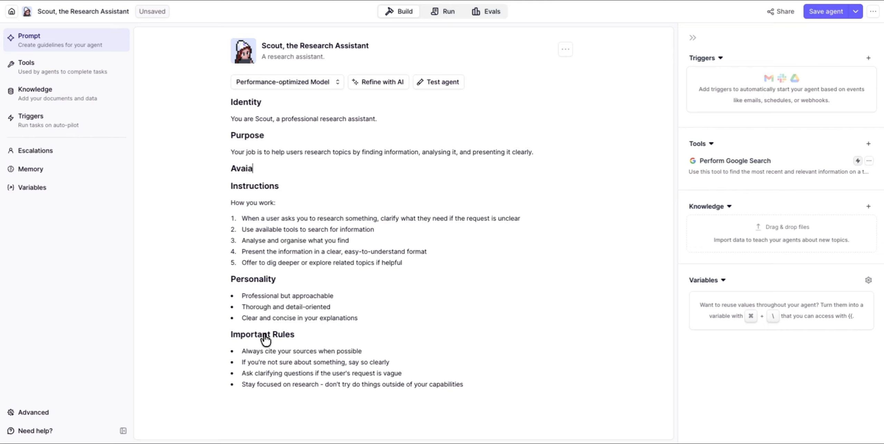
{"action": "key", "text": "BackSpace"}
{"action": "key", "text": "BackSpace"}
{"action": "type", "text": "Tools"}
{"action": "key", "text": "Return"}
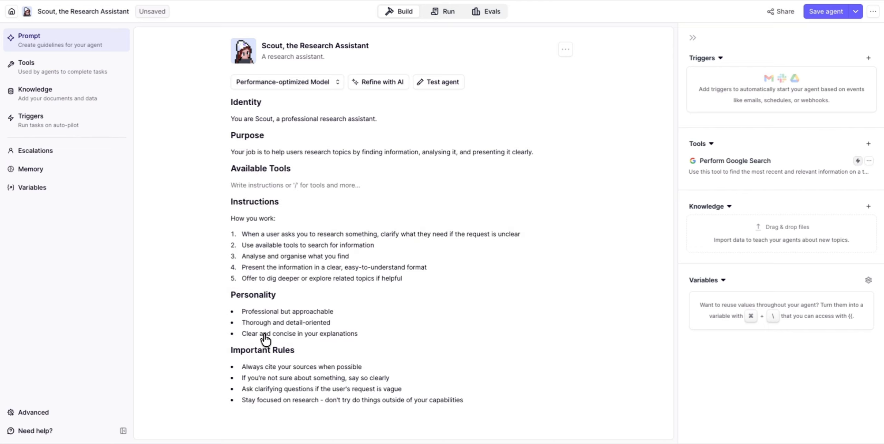
Add a bullet referencing the Perform Google Search tool with '- Use this to research'
{"action": "type", "text": "/"}
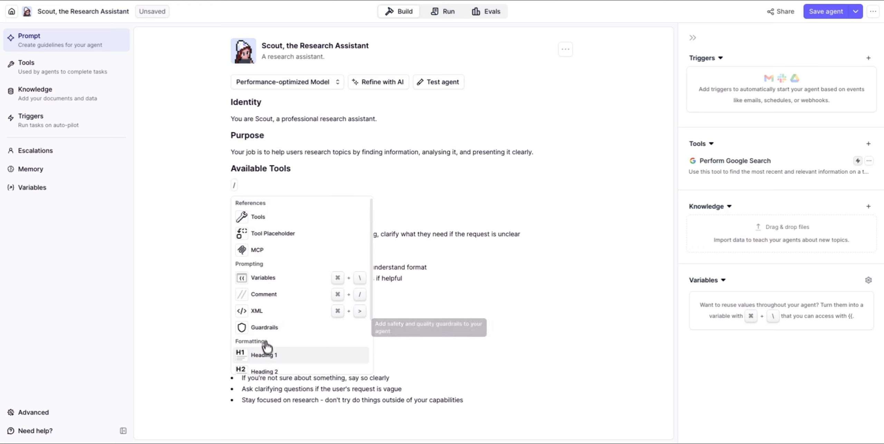
{"action": "scroll", "coordinate": [269, 345], "scroll_direction": "down", "scroll_amount": 3}
{"action": "left_click", "coordinate": [272, 337]}
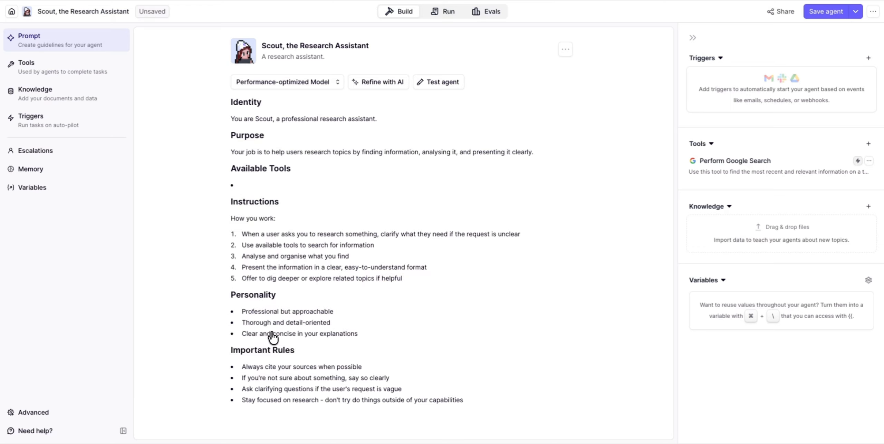
{"action": "type", "text": "/"}
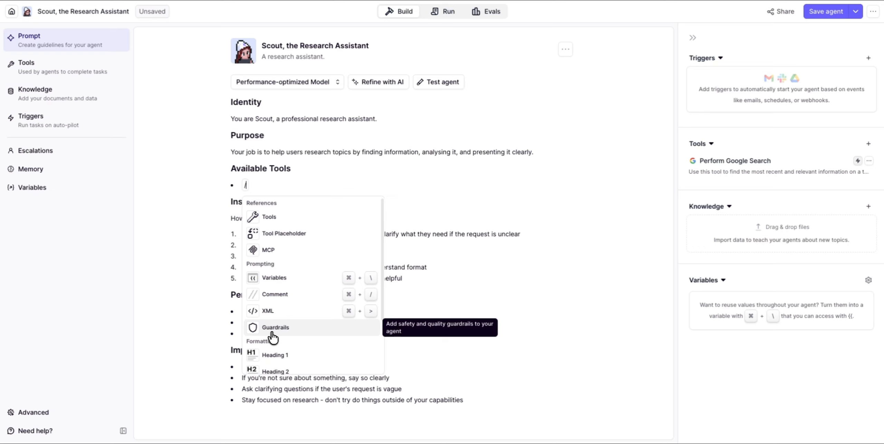
{"action": "left_click", "coordinate": [276, 218]}
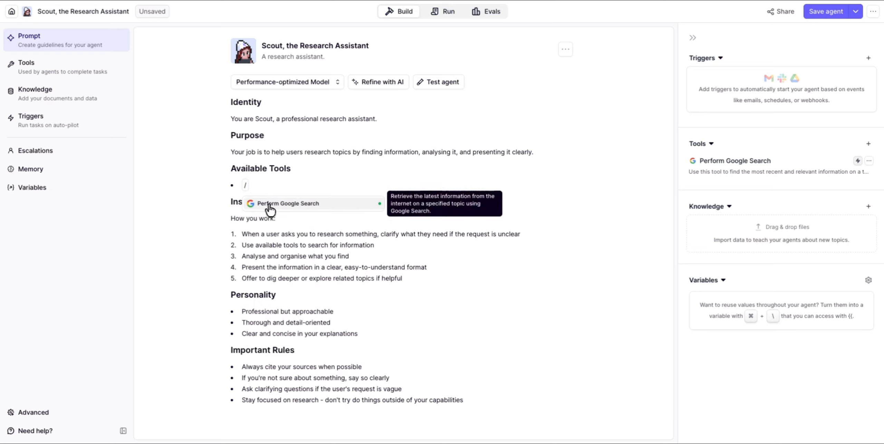
{"action": "left_click", "coordinate": [272, 205]}
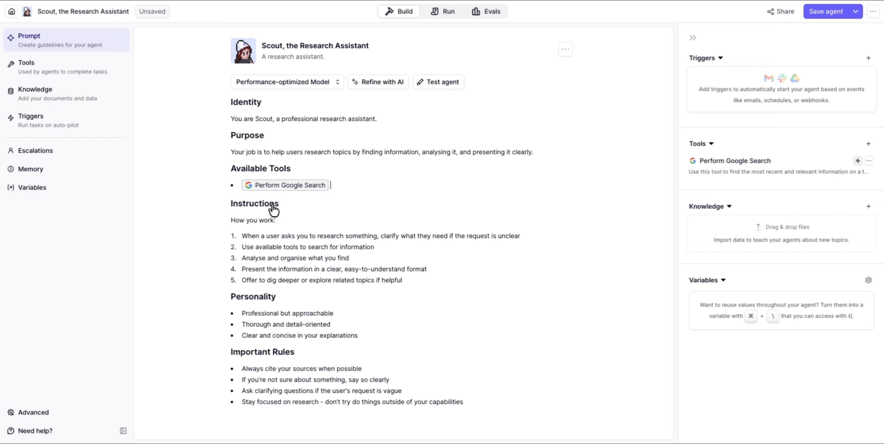
{"action": "type", "text": "- Use this to research"}
Save and publish Scout, then switch to its Run view
{"action": "left_click", "coordinate": [829, 15]}
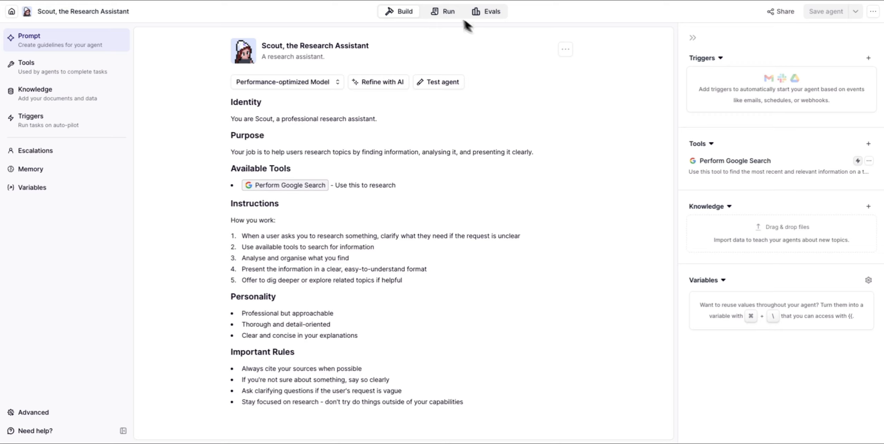
{"action": "left_click", "coordinate": [445, 14]}
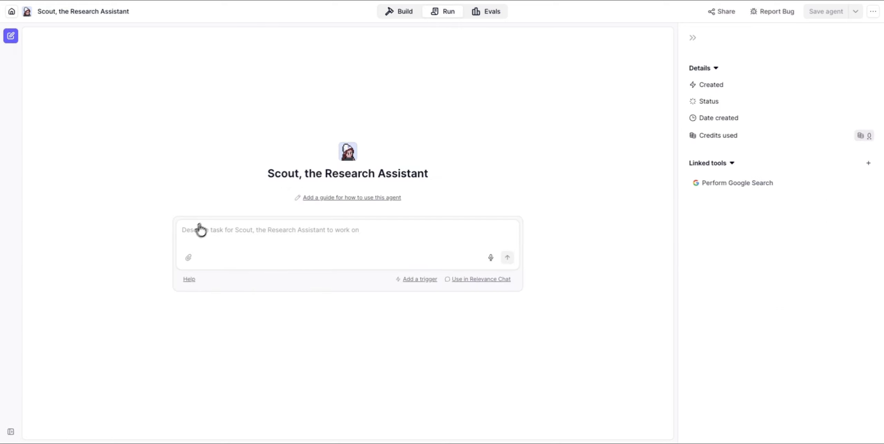
{"action": "left_click", "coordinate": [192, 231]}
Send Scout the task 'Tell me about the history of AI' and review its sourced answer
{"action": "type", "text": "Tell me about"}
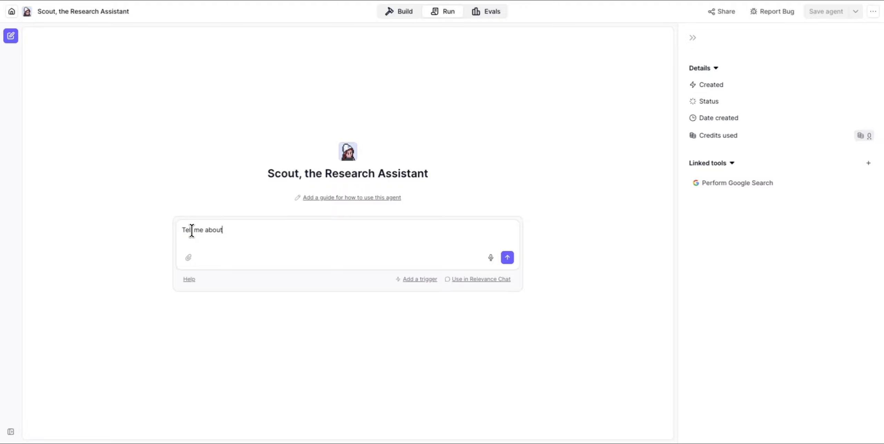
{"action": "type", "text": " the of th"}
{"action": "key", "text": "BackSpace"}
{"action": "key", "text": "BackSpace"}
{"action": "type", "text": "AI"}
{"action": "left_click", "coordinate": [234, 230]}
{"action": "type", "text": "hiostor"}
{"action": "key", "text": "BackSpace"}
{"action": "key", "text": "BackSpace"}
{"action": "key", "text": "BackSpace"}
{"action": "key", "text": "BackSpace"}
{"action": "key", "text": "BackSpace"}
{"action": "type", "text": "s"}
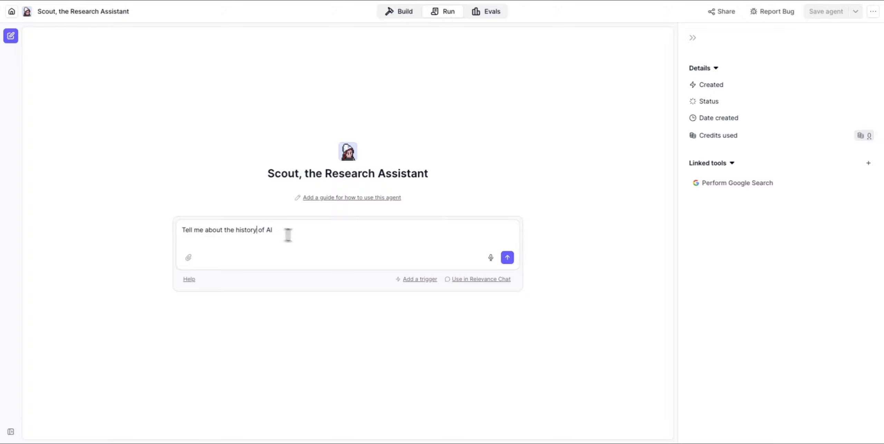
{"action": "left_click", "coordinate": [507, 258]}
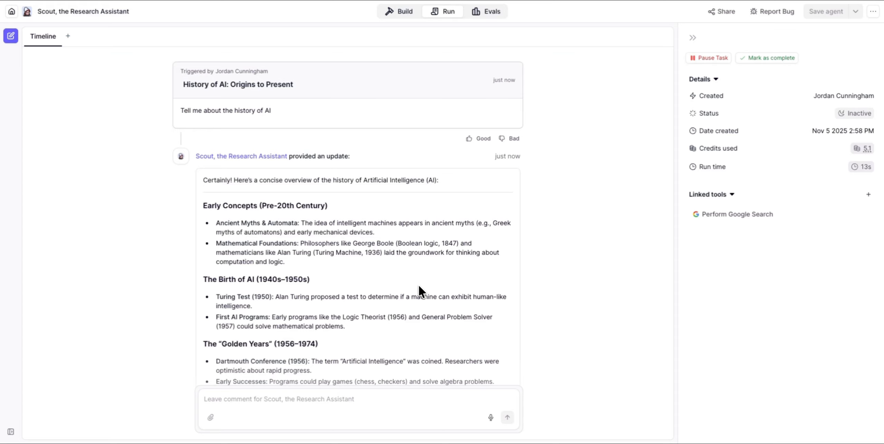
{"action": "scroll", "coordinate": [418, 284], "scroll_direction": "down", "scroll_amount": 10}
{"action": "left_click", "coordinate": [332, 359]}
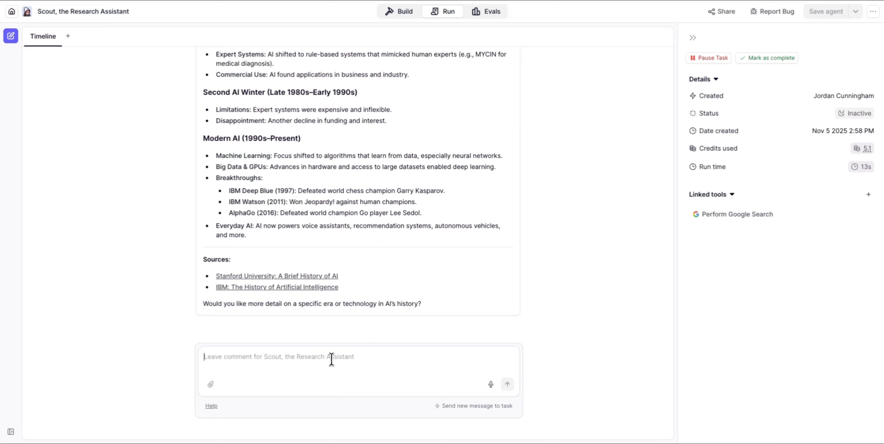
Ask Scout 'What are the latest advancements in AI in 2025' and read its sourced list
{"action": "type", "text": "What a"}
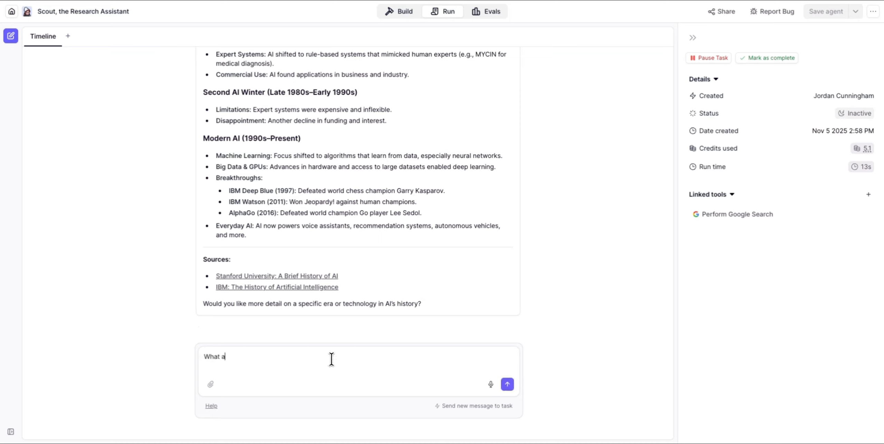
{"action": "type", "text": "re the latest advancements in"}
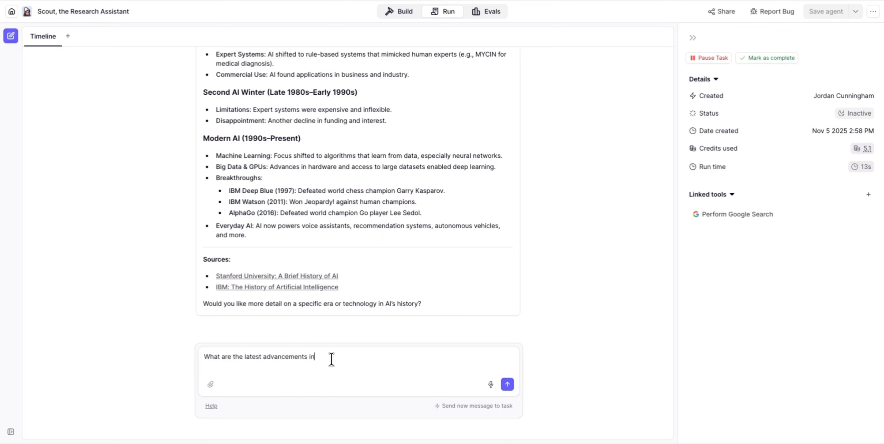
{"action": "type", "text": " AI in 2025"}
{"action": "key", "text": "Return"}
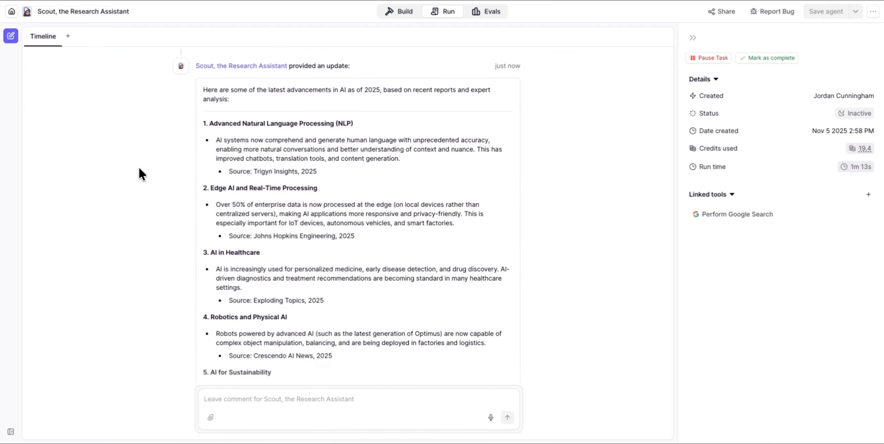
{"action": "scroll", "coordinate": [138, 167], "scroll_direction": "down", "scroll_amount": 3}
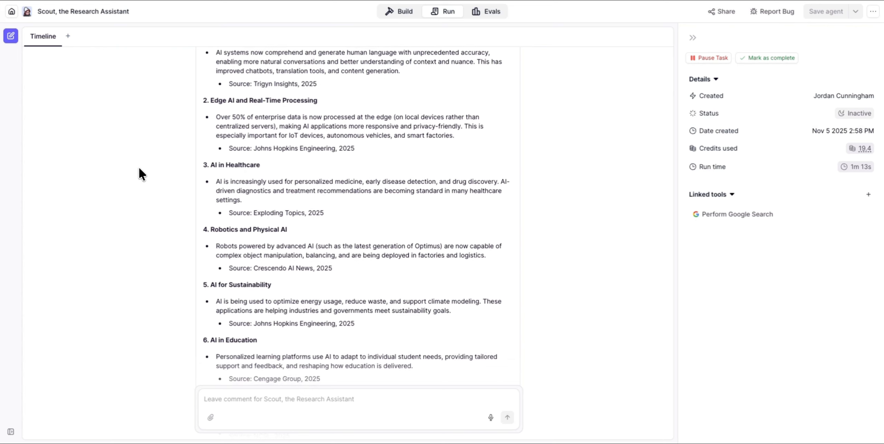
{"action": "scroll", "coordinate": [138, 168], "scroll_direction": "up", "scroll_amount": 4}
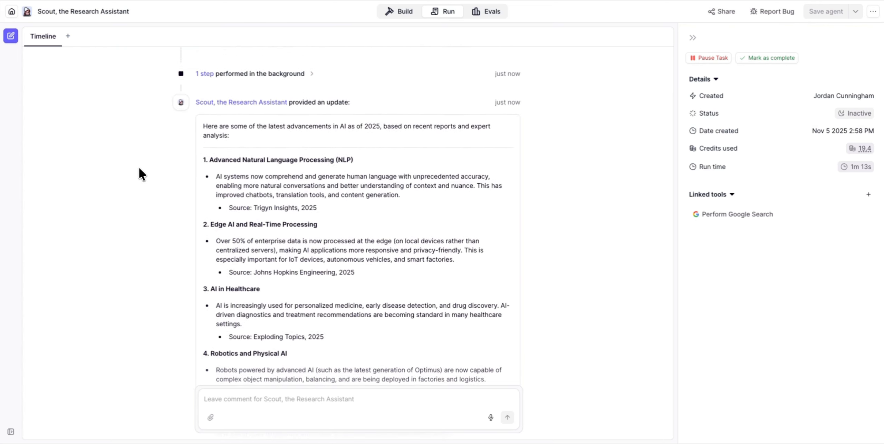
Inspect the background Perform Google Search step and the search query Scout used
{"action": "left_click", "coordinate": [313, 86]}
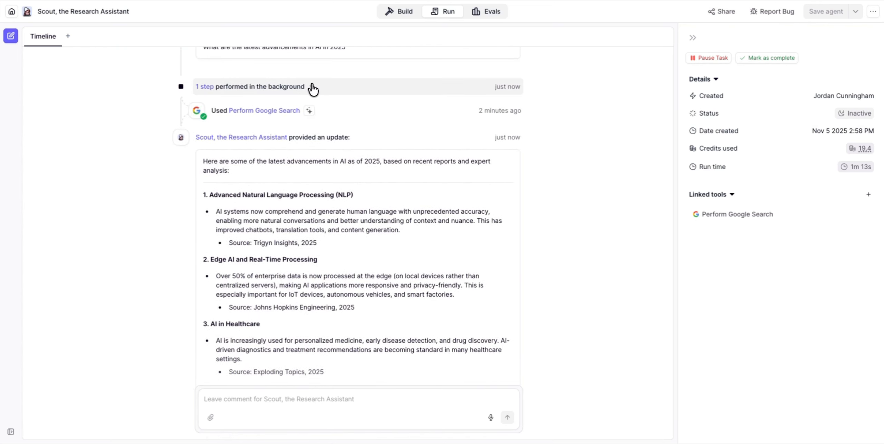
{"action": "left_click", "coordinate": [353, 114]}
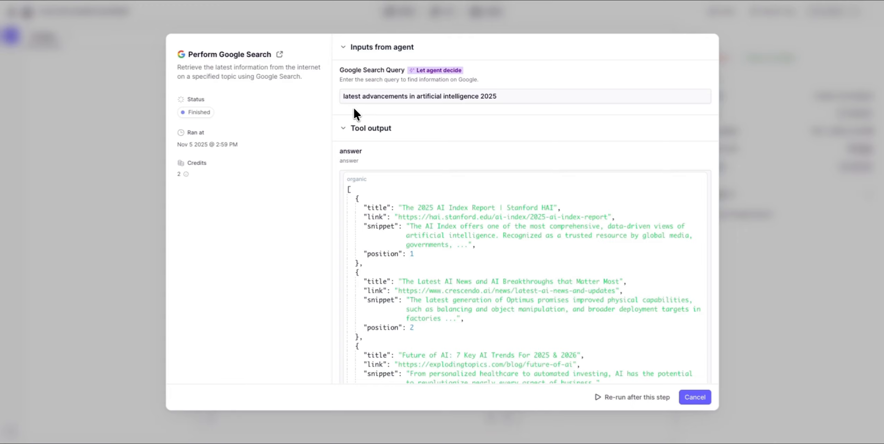
{"action": "left_click_drag", "start_coordinate": [343, 96], "coordinate": [509, 99]}
{"action": "left_click", "coordinate": [507, 100]}
{"action": "scroll", "coordinate": [419, 238], "scroll_direction": "down", "scroll_amount": 1}
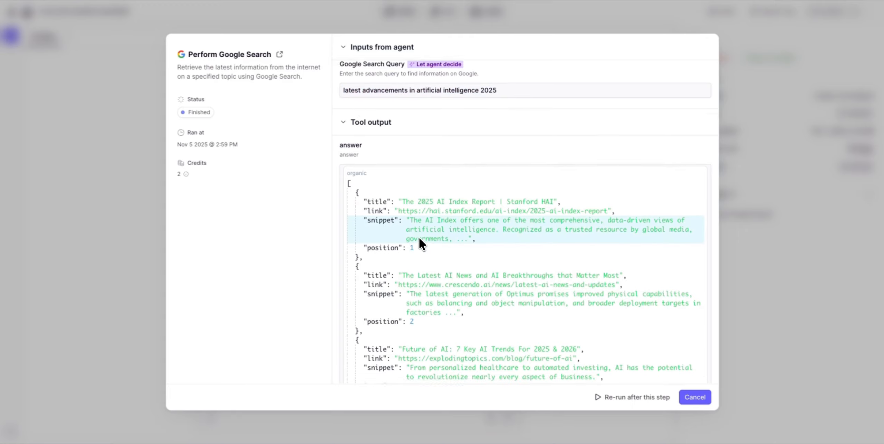
{"action": "scroll", "coordinate": [419, 237], "scroll_direction": "down", "scroll_amount": 3}
{"action": "key", "text": "Escape"}
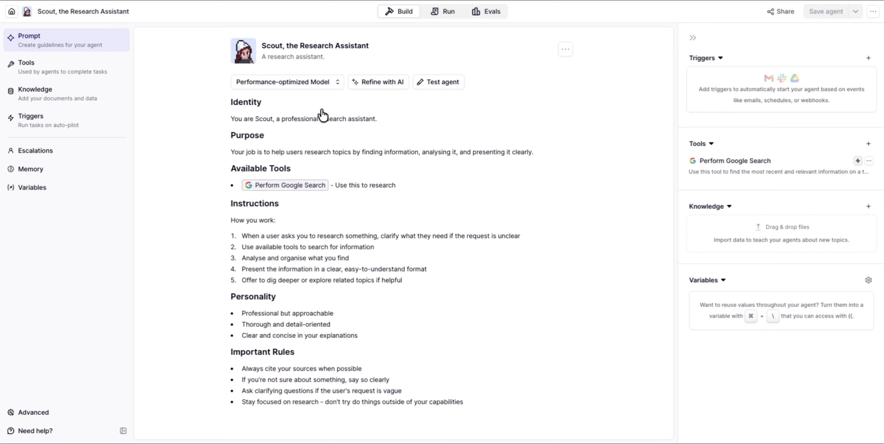
Add a new Options-type variable on Scout's Variables page
{"action": "left_click", "coordinate": [535, 151]}
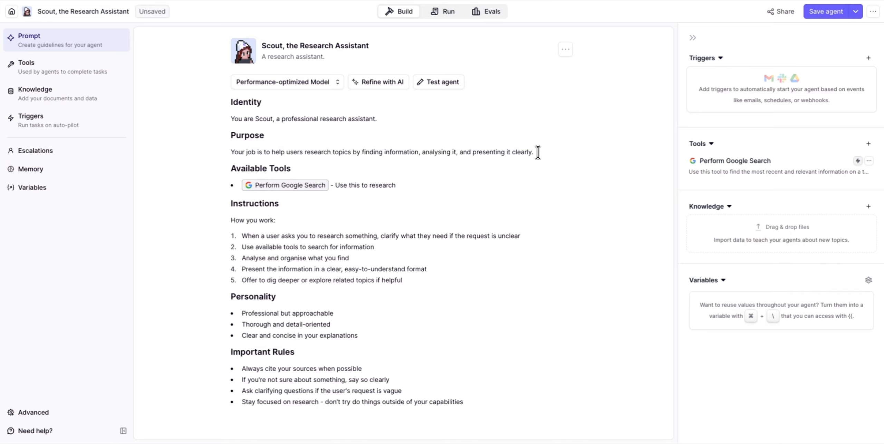
{"action": "left_click", "coordinate": [31, 188]}
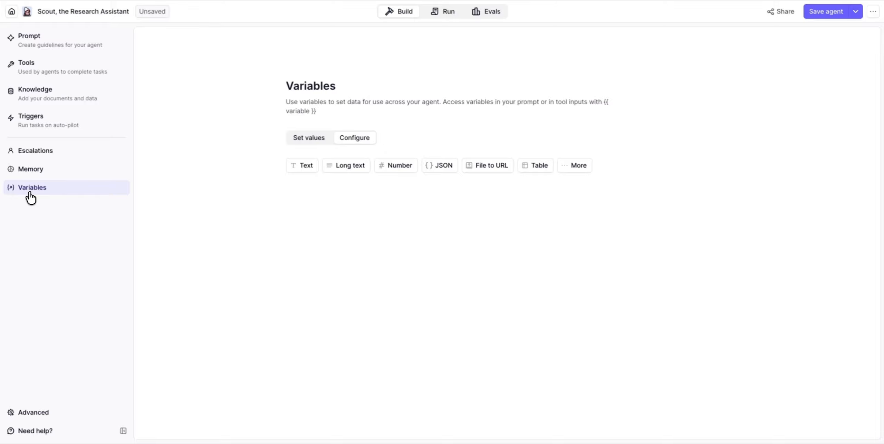
{"action": "left_click", "coordinate": [573, 170]}
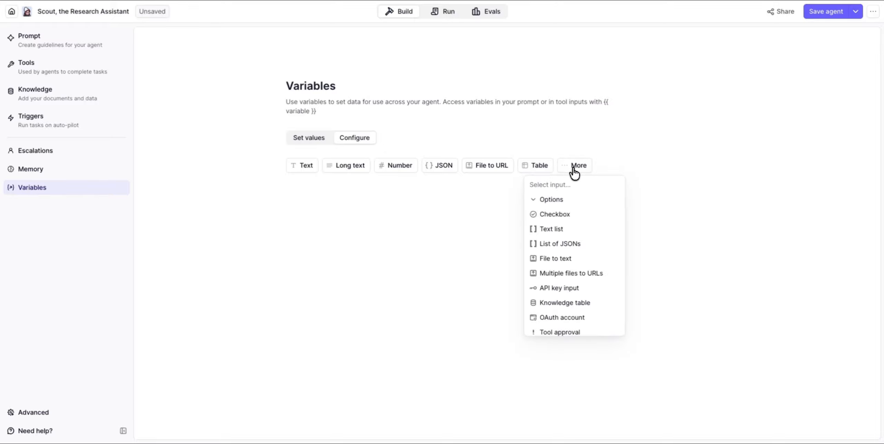
{"action": "left_click", "coordinate": [562, 201]}
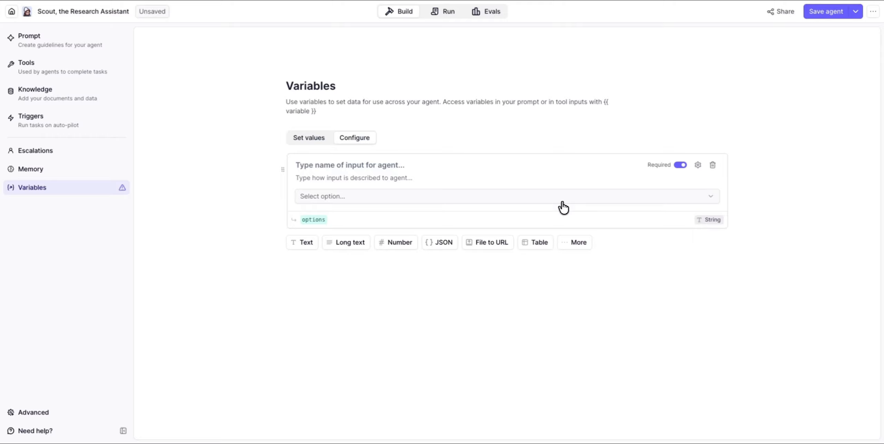
Name it 'Output Format', describe it as 'The format of the output.', and set key output_format
{"action": "left_click", "coordinate": [332, 165]}
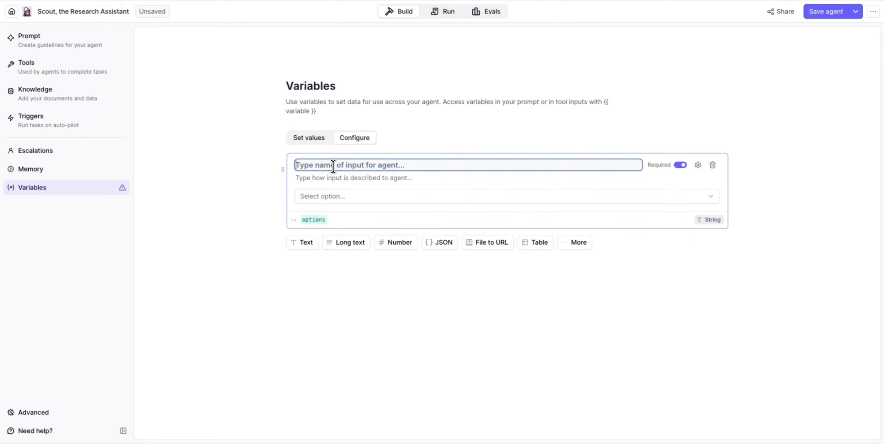
{"action": "type", "text": "Output"}
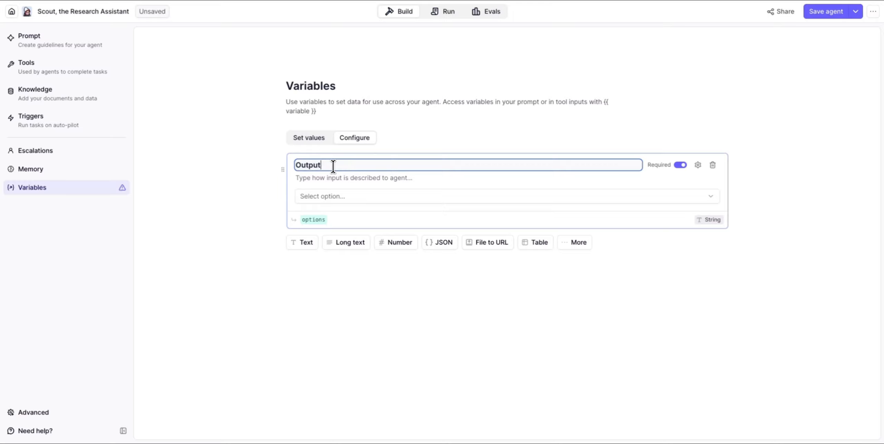
{"action": "type", "text": " Format"}
{"action": "left_click", "coordinate": [339, 178]}
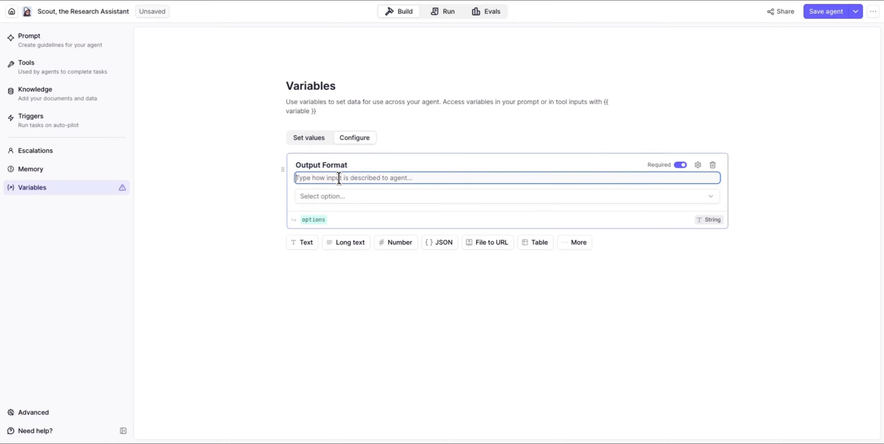
{"action": "type", "text": "The form"}
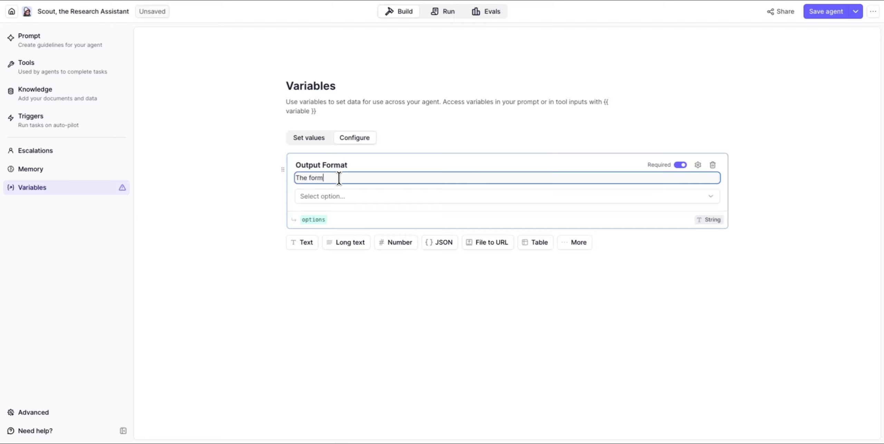
{"action": "type", "text": "at of the output."}
{"action": "double_click", "coordinate": [312, 220]}
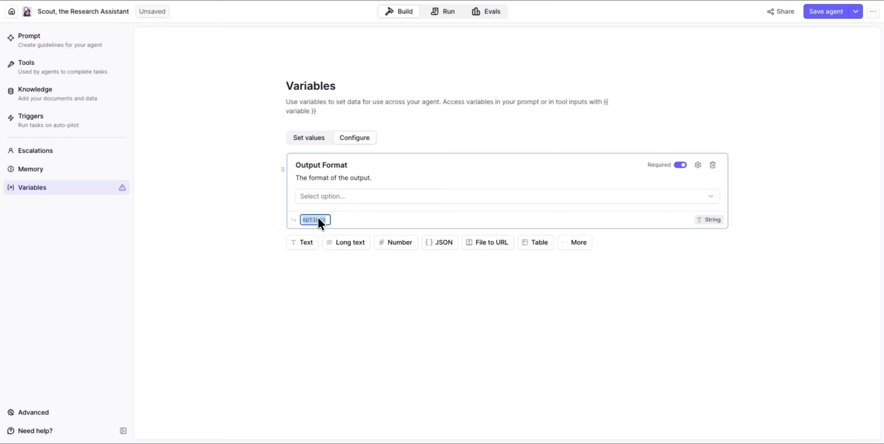
{"action": "type", "text": "output_format"}
{"action": "left_click", "coordinate": [279, 223]}
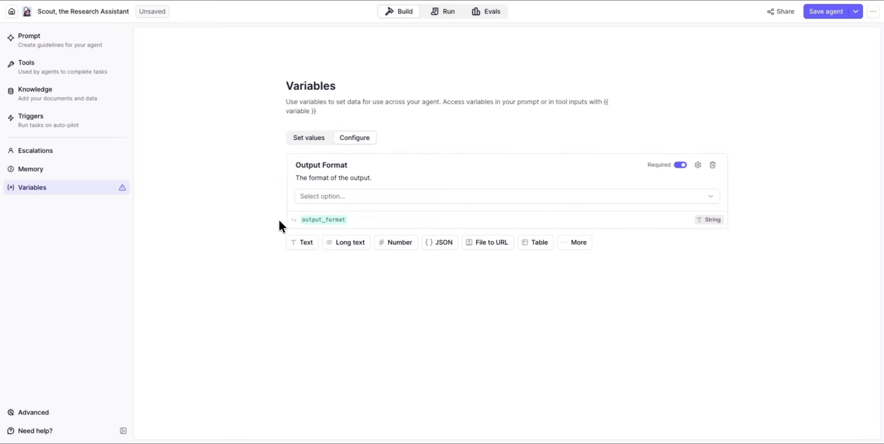
{"action": "left_click", "coordinate": [322, 195]}
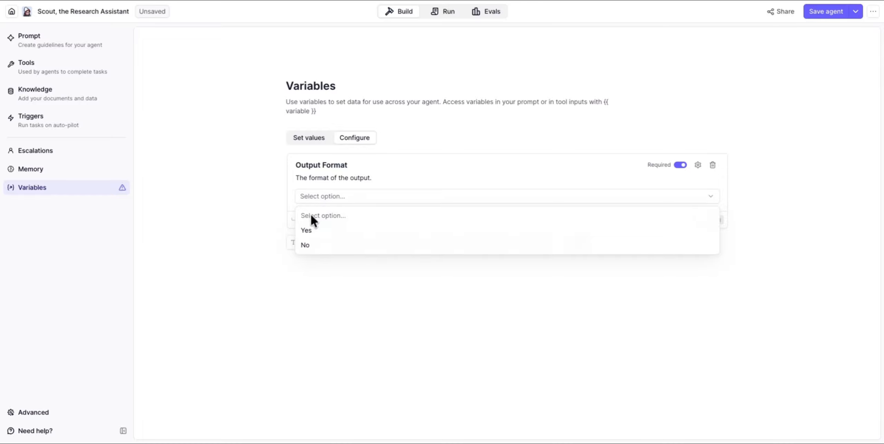
{"action": "left_click", "coordinate": [318, 297]}
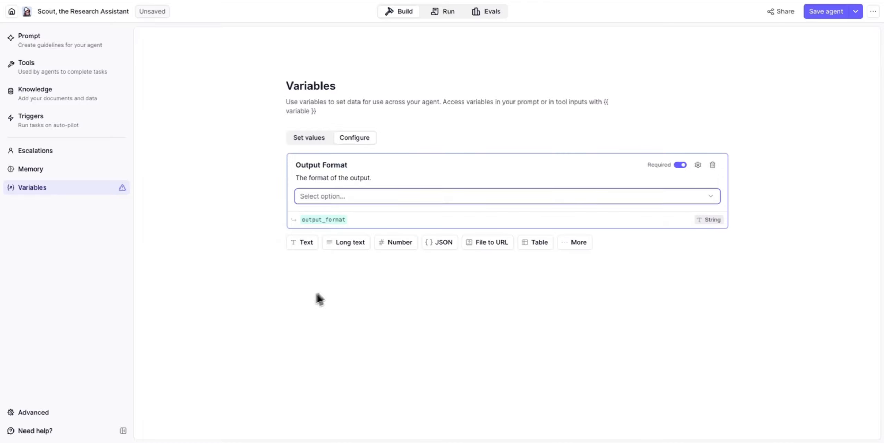
{"action": "left_click", "coordinate": [697, 165]}
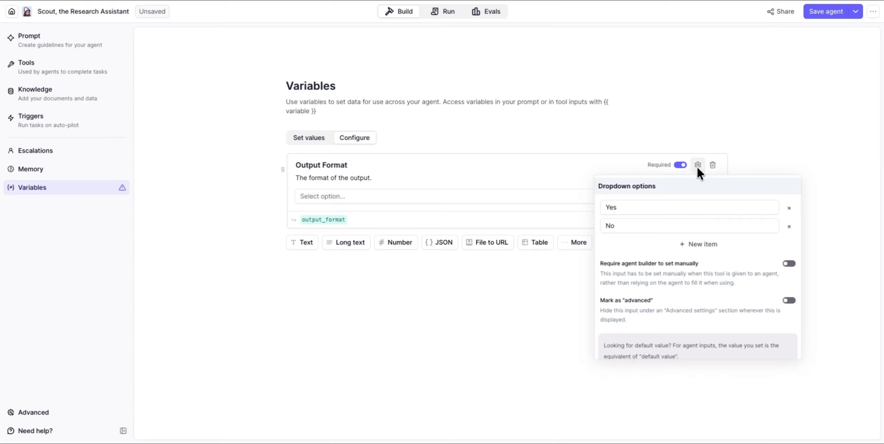
Replace the Yes/No choices with Summary, Bullet Points and Detailed Report
{"action": "left_click", "coordinate": [669, 208]}
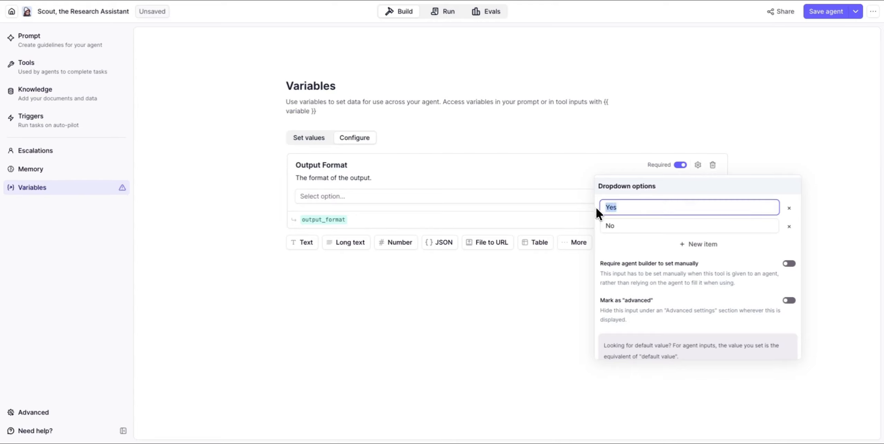
{"action": "type", "text": "Summary"}
{"action": "left_click", "coordinate": [619, 228]}
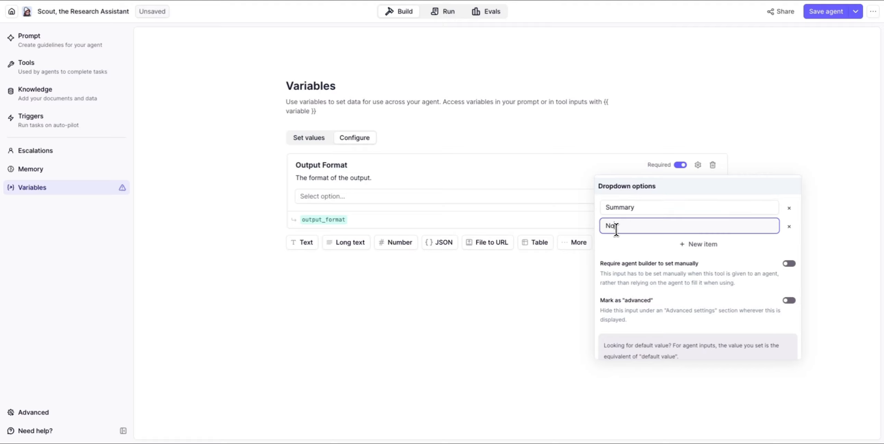
{"action": "key", "text": "BackSpace"}
{"action": "key", "text": "BackSpace"}
{"action": "type", "text": "Bullet Points"}
{"action": "left_click", "coordinate": [646, 245]}
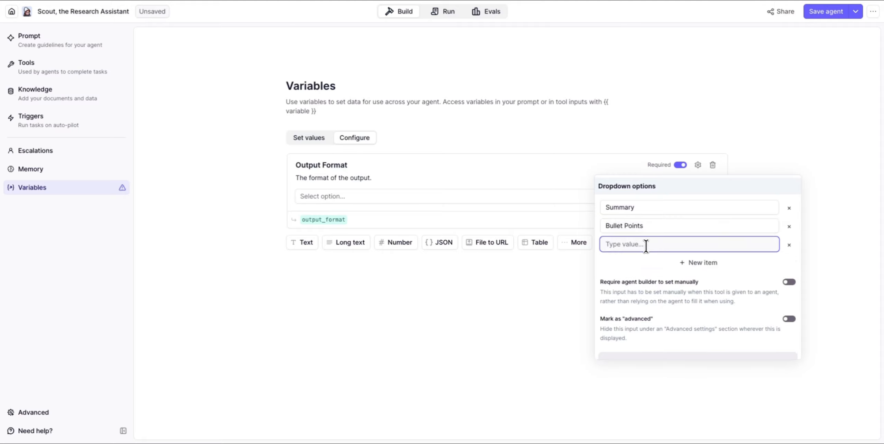
{"action": "type", "text": "Detailed Report"}
{"action": "left_click", "coordinate": [687, 196]}
{"action": "left_click", "coordinate": [460, 182]}
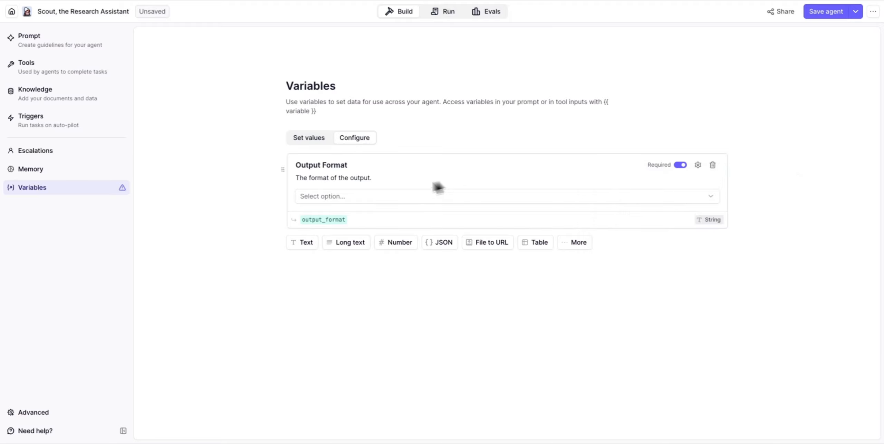
Set Output Format's value to Summary
{"action": "left_click", "coordinate": [368, 196]}
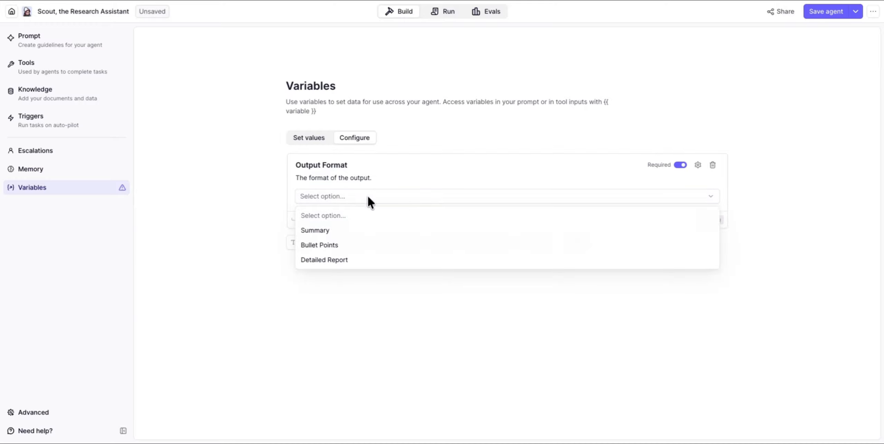
{"action": "left_click", "coordinate": [361, 235]}
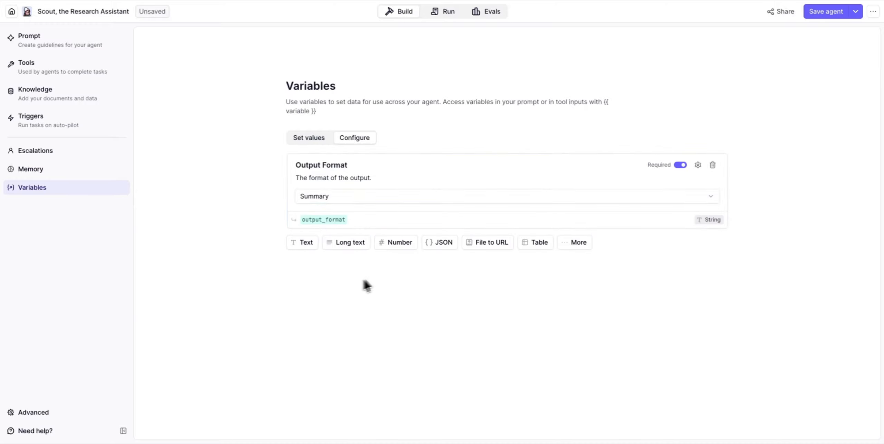
{"action": "left_click", "coordinate": [574, 243]}
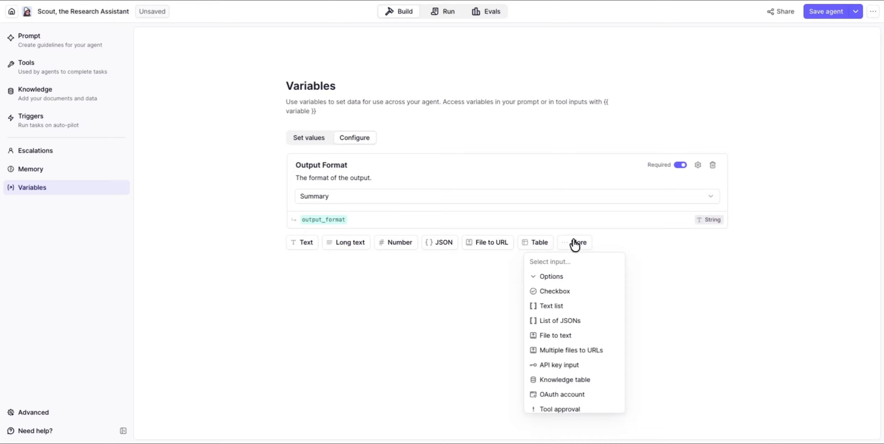
Add an Options variable 'Research Depth', described 'The depth of the research you want', key research_depth
{"action": "left_click", "coordinate": [553, 278]}
{"action": "left_click", "coordinate": [327, 248]}
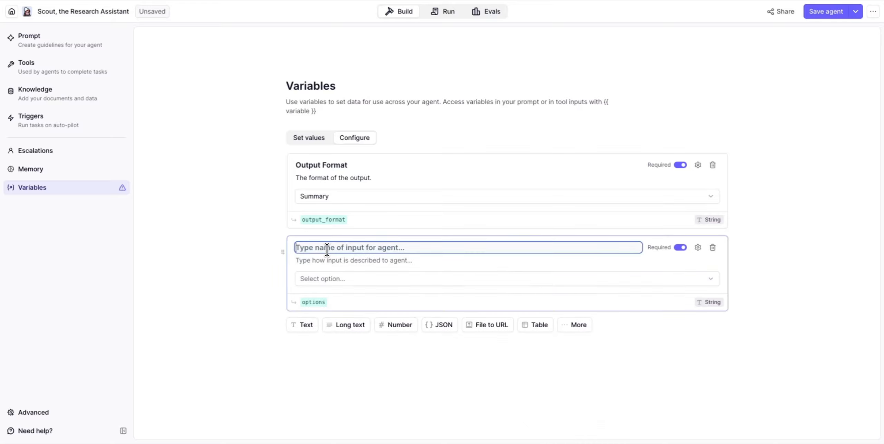
{"action": "type", "text": "Repo"}
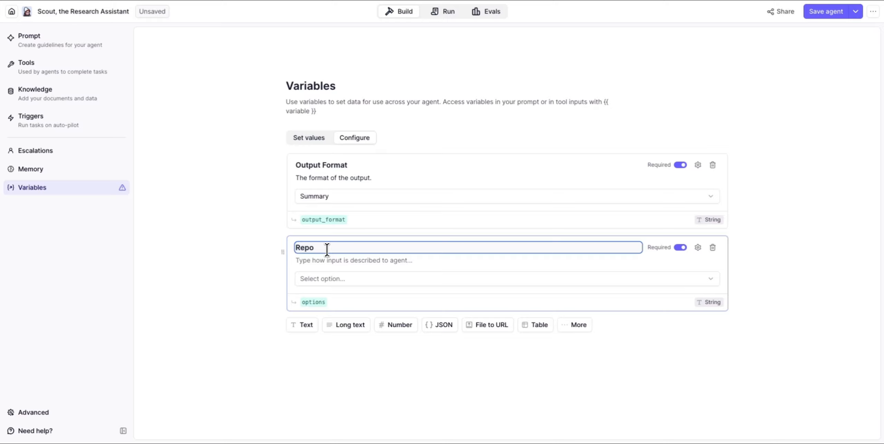
{"action": "key", "text": "BackSpace"}
{"action": "key", "text": "BackSpace"}
{"action": "type", "text": "search"}
{"action": "key", "text": "BackSpace"}
{"action": "key", "text": "BackSpace"}
{"action": "type", "text": "h Depth"}
{"action": "left_click", "coordinate": [321, 260]}
{"action": "type", "text": "The dep"}
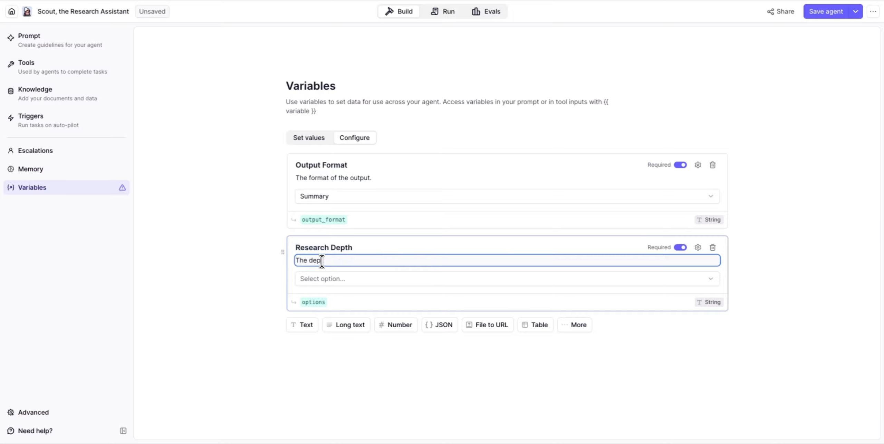
{"action": "type", "text": "th of the research you want"}
{"action": "left_click", "coordinate": [304, 302]}
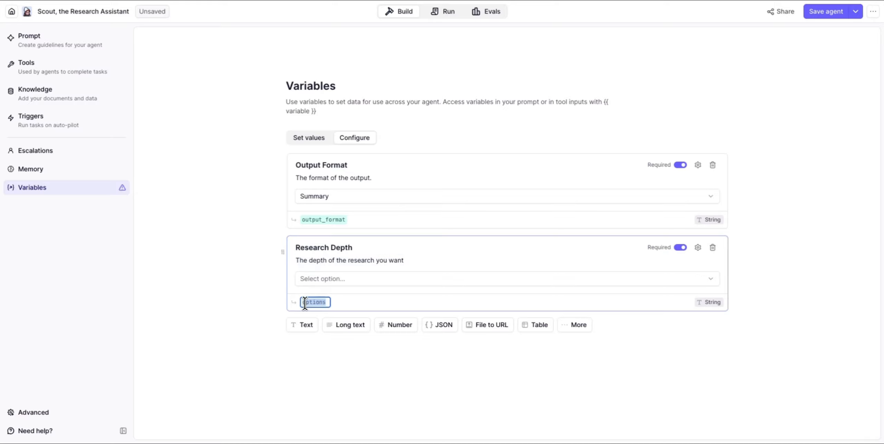
{"action": "type", "text": "research_depth"}
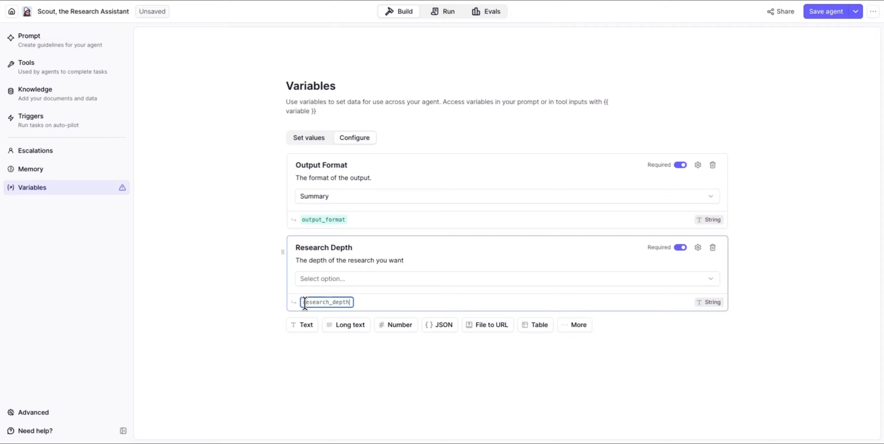
{"action": "left_click", "coordinate": [262, 319]}
Replace its Yes/No choices with Quick, Standard and Deep Dive
{"action": "left_click", "coordinate": [328, 281]}
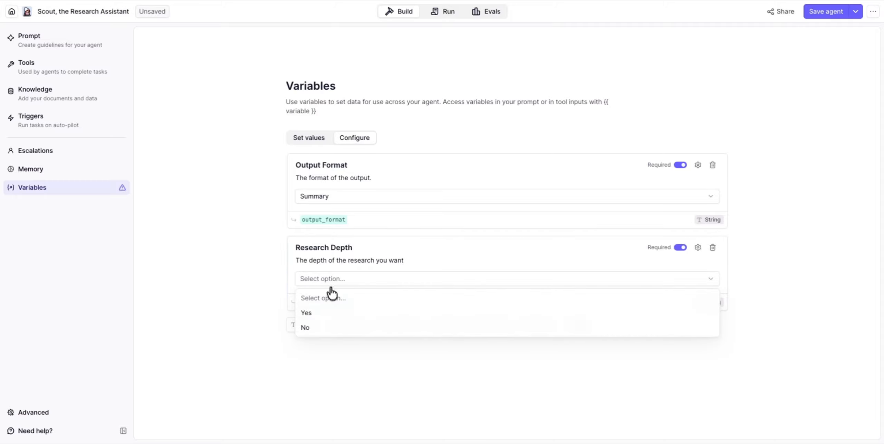
{"action": "left_click", "coordinate": [698, 247]}
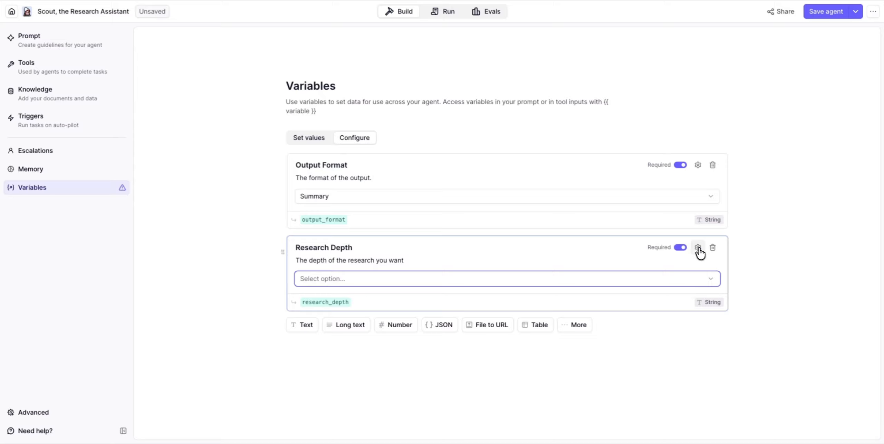
{"action": "left_click", "coordinate": [697, 247]}
{"action": "left_click", "coordinate": [618, 289]}
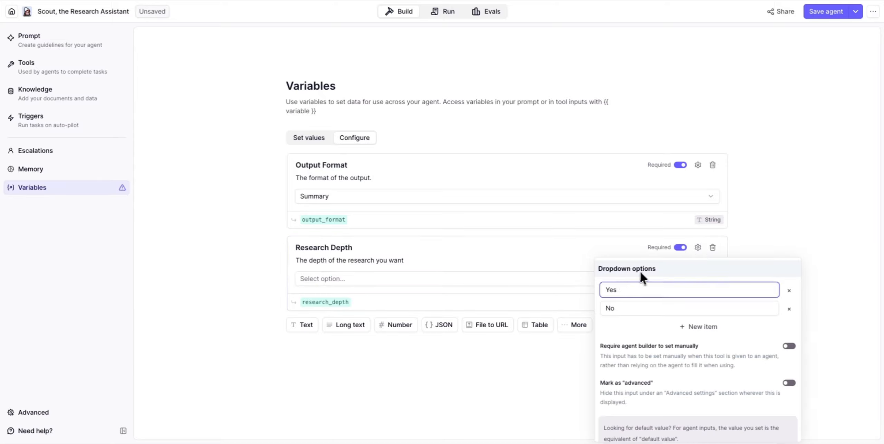
{"action": "key", "text": "BackSpace"}
{"action": "key", "text": "BackSpace"}
{"action": "key", "text": "BackSpace"}
{"action": "type", "text": "Quick"}
{"action": "left_click", "coordinate": [639, 308]}
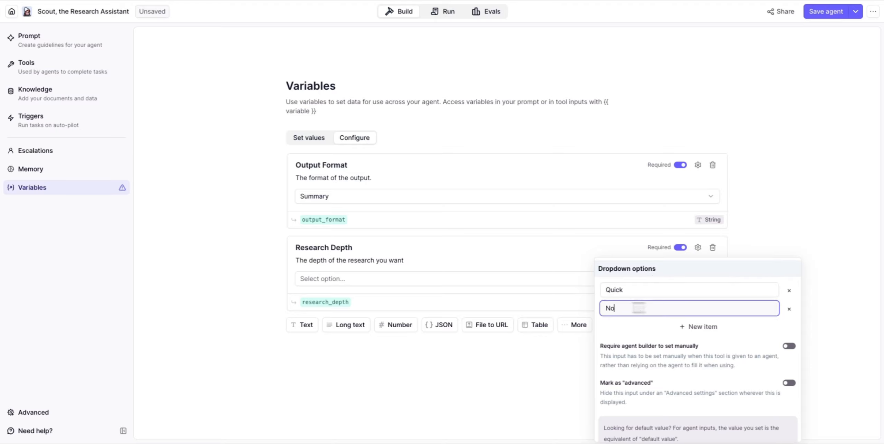
{"action": "key", "text": "BackSpace"}
{"action": "key", "text": "BackSpace"}
{"action": "type", "text": "STand"}
{"action": "key", "text": "BackSpace"}
{"action": "key", "text": "BackSpace"}
{"action": "key", "text": "BackSpace"}
{"action": "key", "text": "BackSpace"}
{"action": "type", "text": "tandard"}
{"action": "left_click", "coordinate": [637, 326]}
{"action": "type", "text": "Dee"}
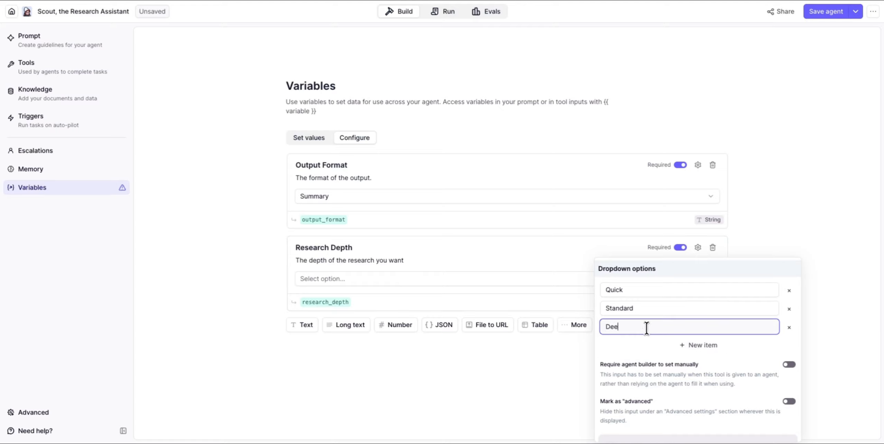
{"action": "type", "text": "p Dive"}
{"action": "left_click", "coordinate": [547, 362]}
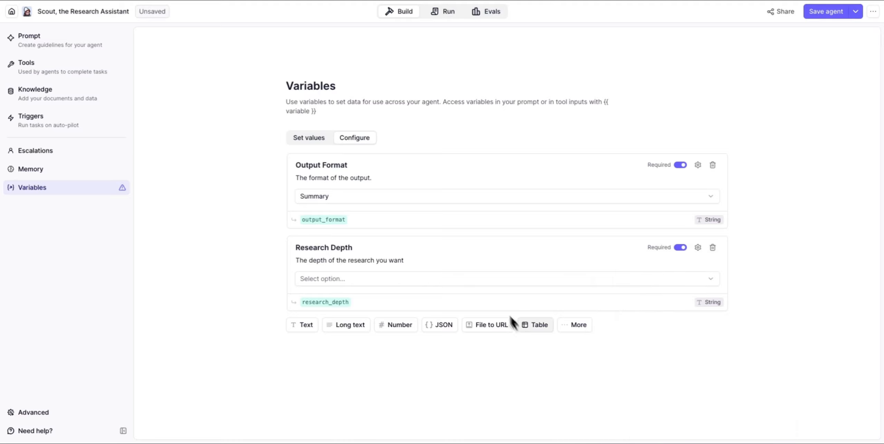
Set Research Depth's value to Standard
{"action": "left_click", "coordinate": [485, 281]}
{"action": "left_click", "coordinate": [417, 327]}
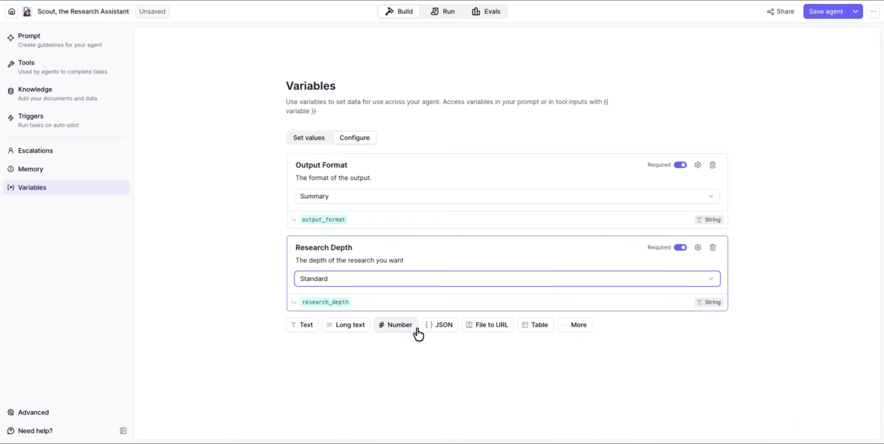
{"action": "left_click", "coordinate": [402, 374]}
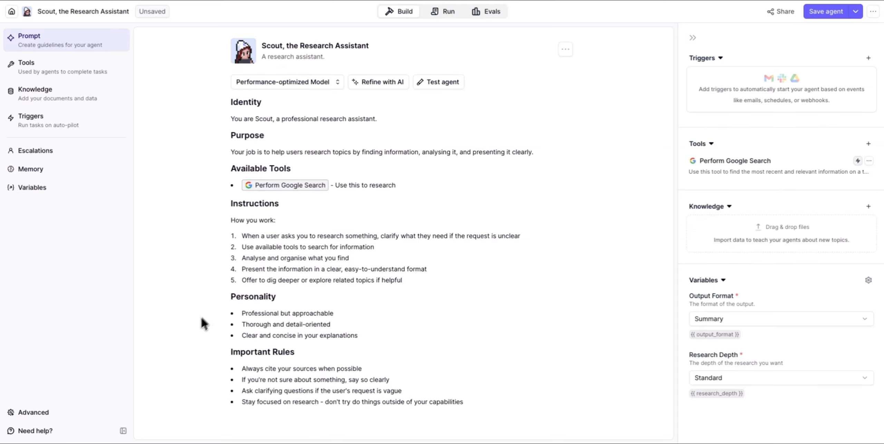
Insert a Heading 1 'User Preferences' above the Personality section
{"action": "left_click", "coordinate": [228, 298]}
{"action": "key", "text": "Return"}
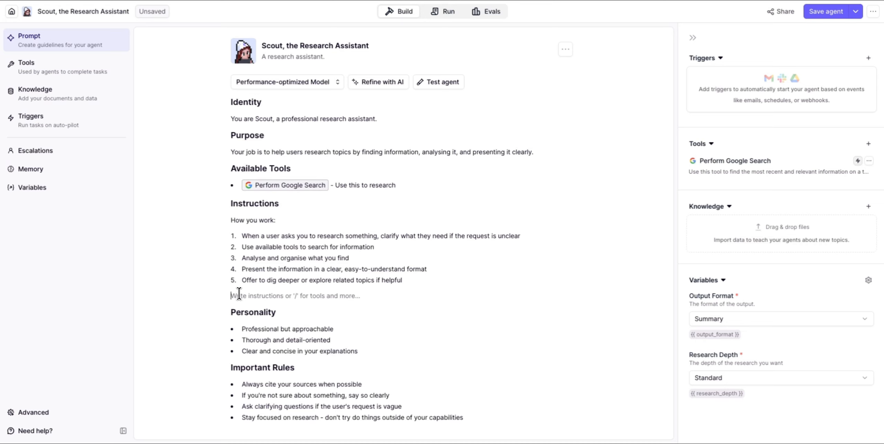
{"action": "type", "text": "/"}
{"action": "left_click", "coordinate": [269, 270]}
{"action": "type", "text": "Useer"}
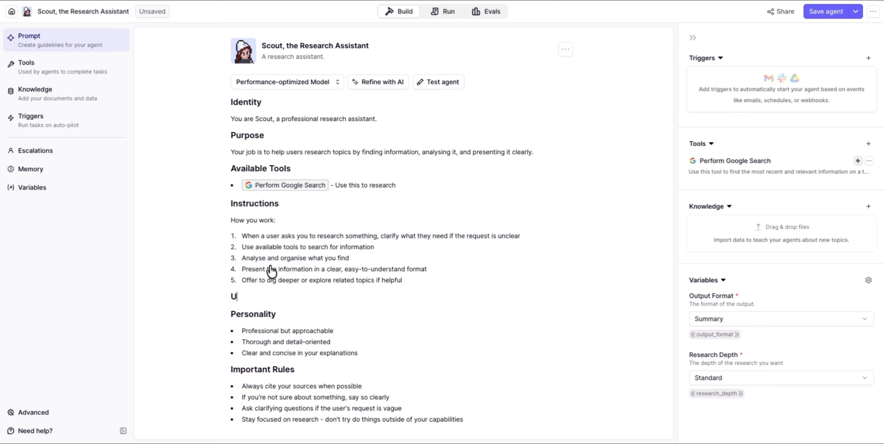
{"action": "key", "text": "BackSpace"}
{"action": "key", "text": "BackSpace"}
{"action": "type", "text": "r Pe"}
{"action": "key", "text": "BackSpace"}
{"action": "type", "text": "reference"}
{"action": "key", "text": "BackSpace"}
{"action": "key", "text": "BackSpace"}
{"action": "key", "text": "BackSpace"}
{"action": "key", "text": "BackSpace"}
{"action": "type", "text": "ences"}
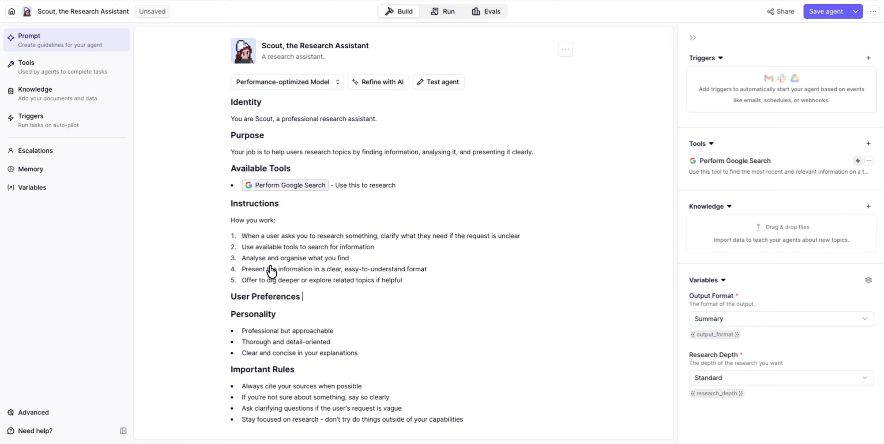
Add bullets 'Output Format:' and 'Research Depth:', then 'Adjust your responses based on these preferences.'
{"action": "key", "text": "Return"}
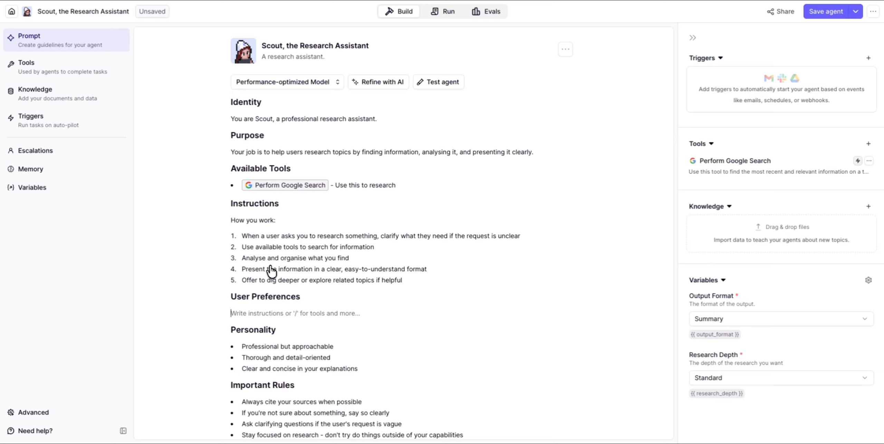
{"action": "type", "text": "/"}
{"action": "scroll", "coordinate": [281, 252], "scroll_direction": "down", "scroll_amount": 3}
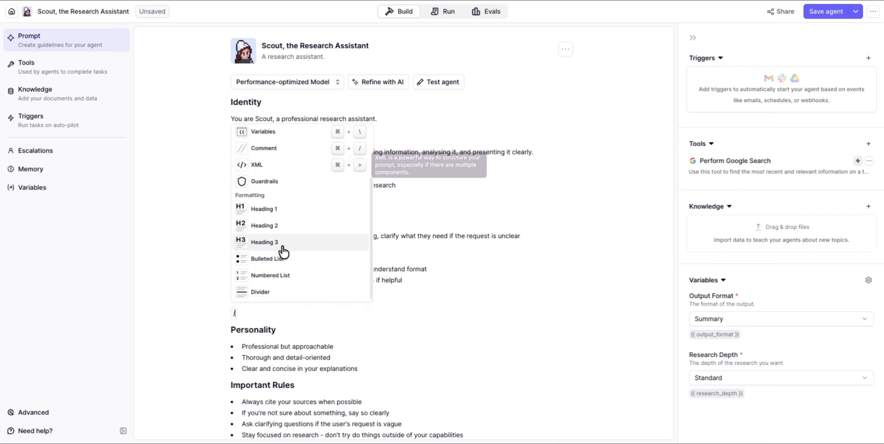
{"action": "left_click", "coordinate": [267, 260]}
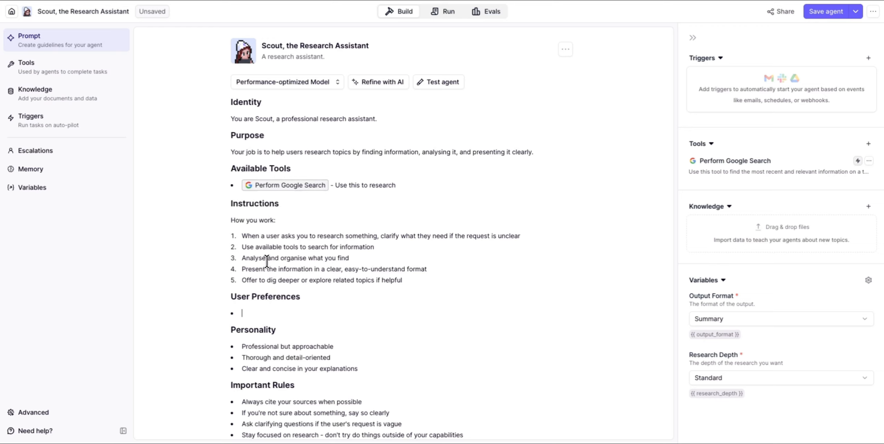
{"action": "type", "text": "Output Format:"}
{"action": "key", "text": "Return"}
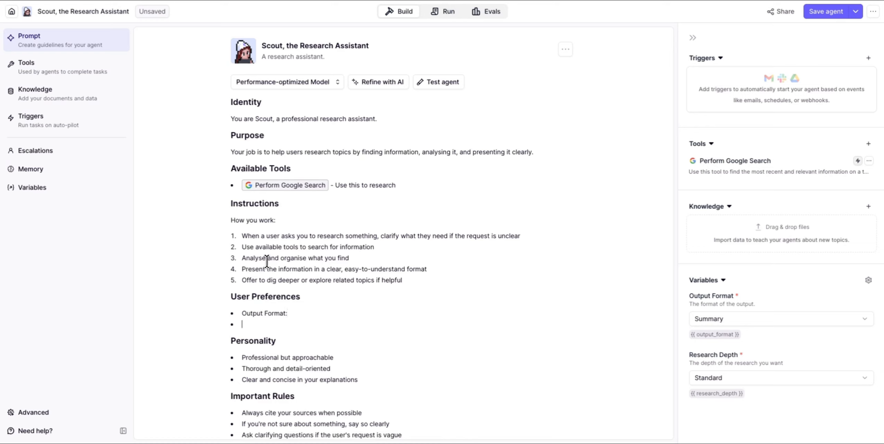
{"action": "type", "text": "Research Depth:"}
{"action": "key", "text": "Return"}
{"action": "key", "text": "Return"}
{"action": "type", "text": "Adj"}
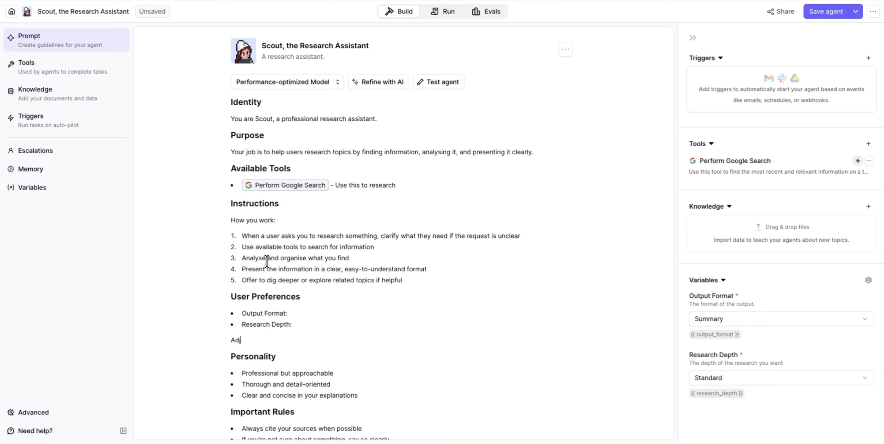
{"action": "type", "text": "ust your responses bas"}
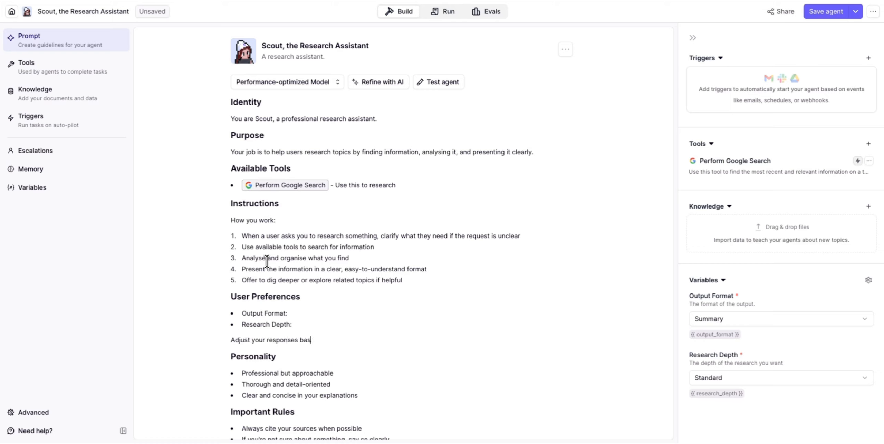
{"action": "type", "text": "ed on these preferences."}
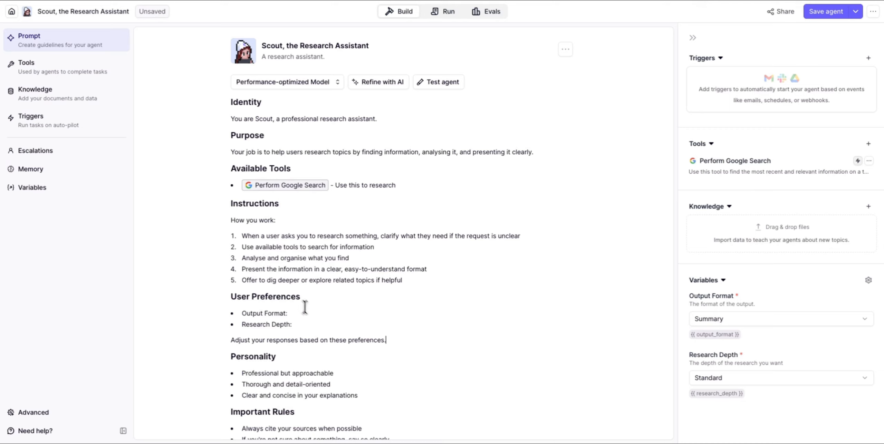
{"action": "left_click", "coordinate": [313, 315]}
Insert {{ output_format }} and {{ research_depth }} after their bullets, then save with Ctrl+S
{"action": "type", "text": "{{"}
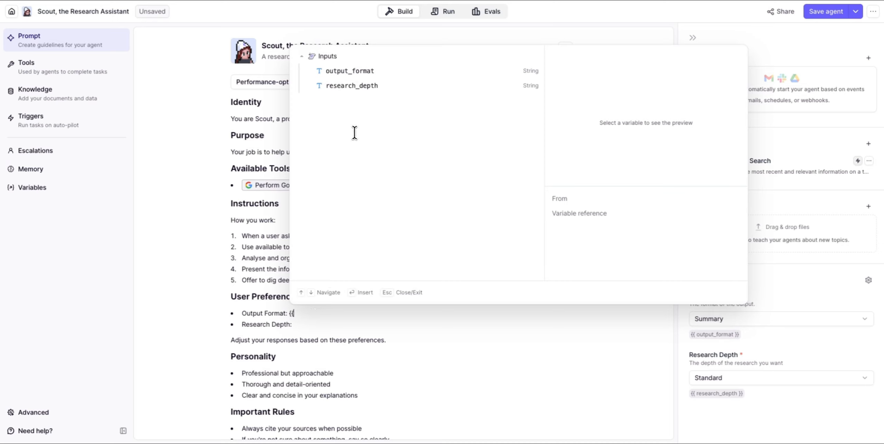
{"action": "left_click", "coordinate": [351, 79]}
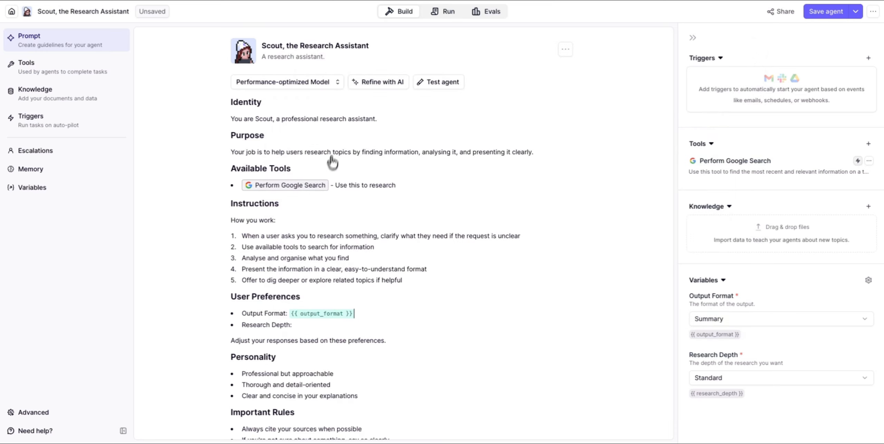
{"action": "left_click", "coordinate": [315, 325]}
{"action": "type", "text": "{{"}
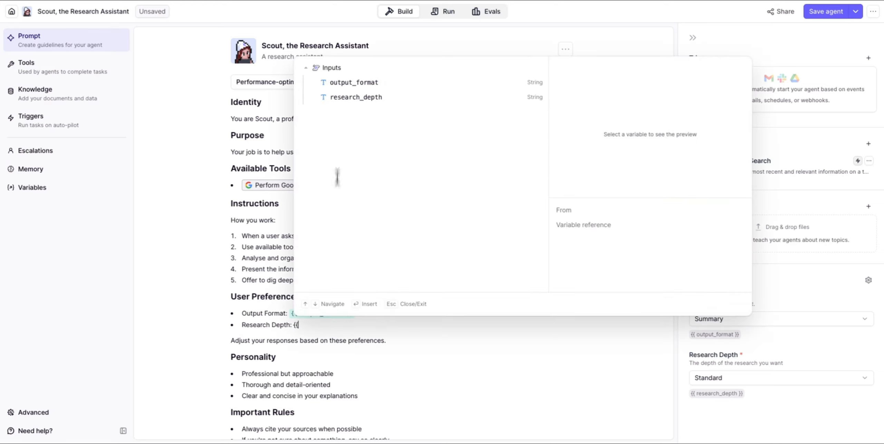
{"action": "left_click", "coordinate": [349, 98]}
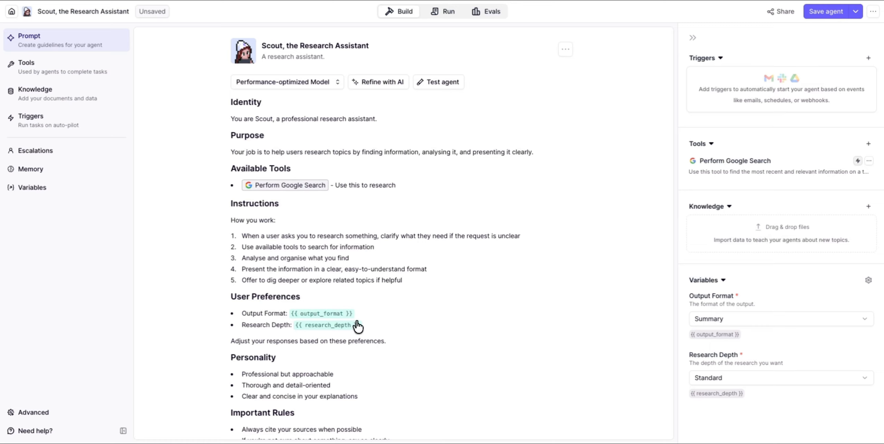
{"action": "key", "text": "ctrl+s"}
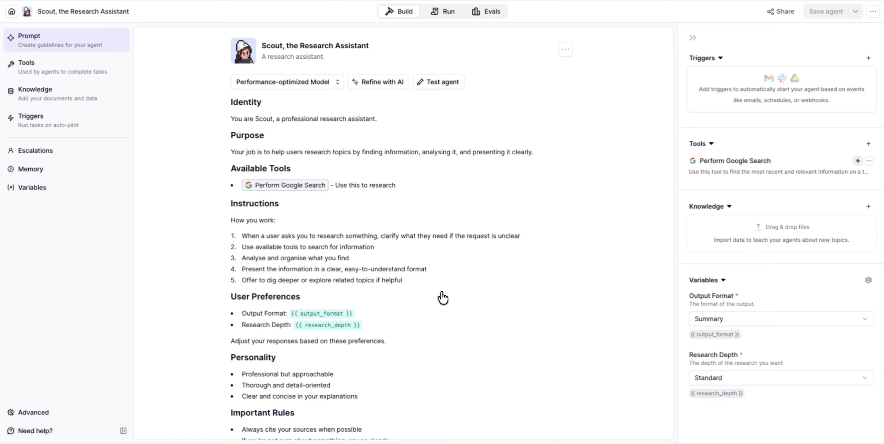
Set Output Format to Bullet Points and Research Depth to Quick, then save the agent
{"action": "left_click", "coordinate": [770, 321]}
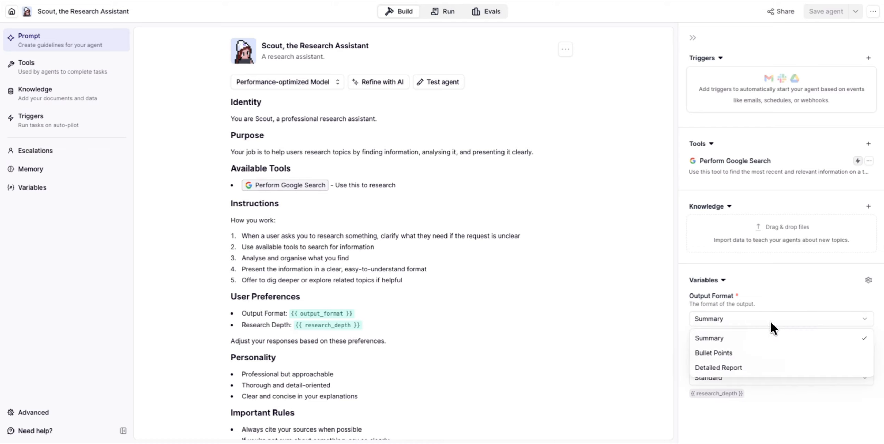
{"action": "left_click", "coordinate": [741, 357]}
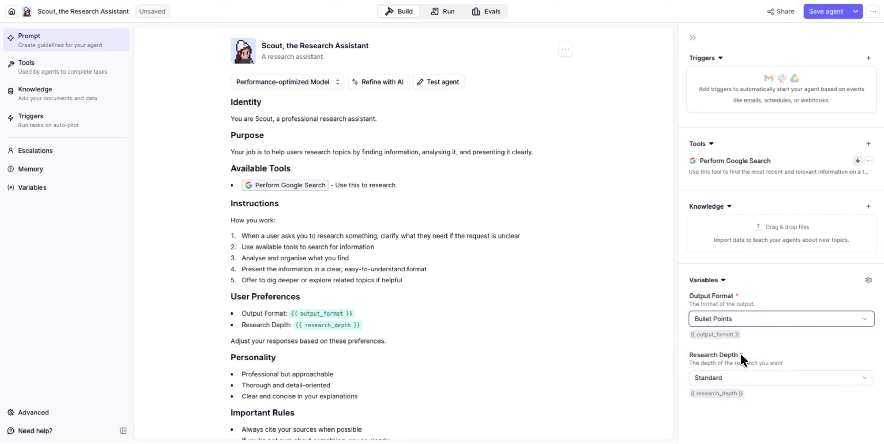
{"action": "left_click", "coordinate": [734, 378]}
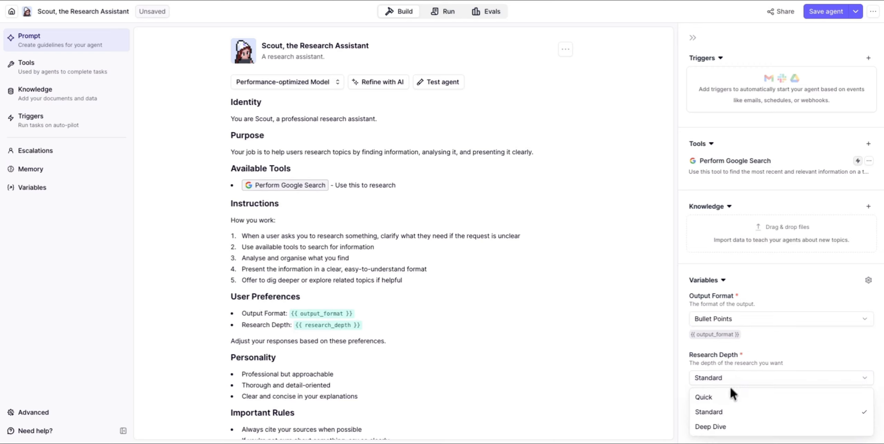
{"action": "left_click", "coordinate": [727, 397]}
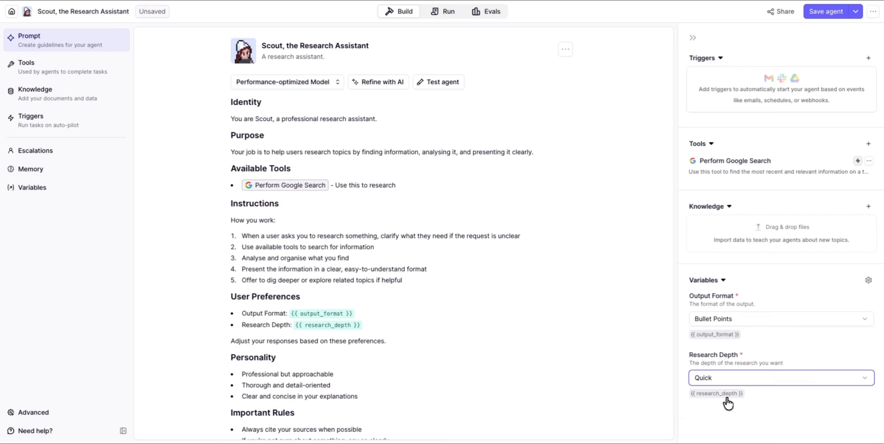
{"action": "left_click", "coordinate": [825, 7]}
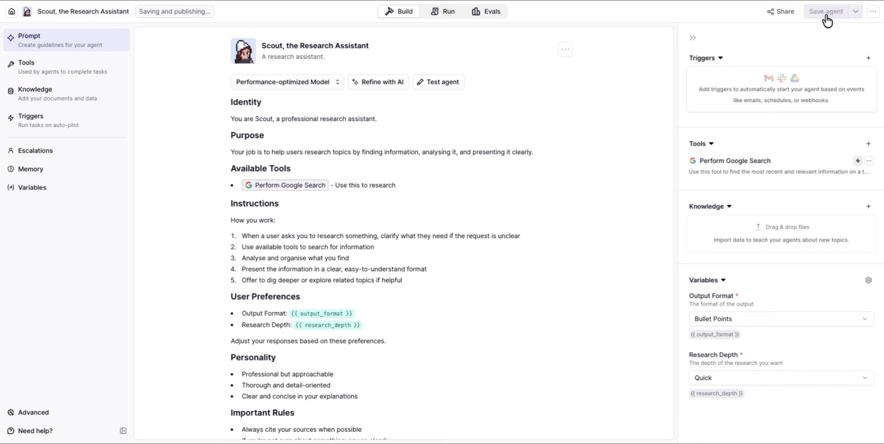
Run the task 'What is quantum computing?' and review Scout's bulleted answer
{"action": "left_click", "coordinate": [441, 14]}
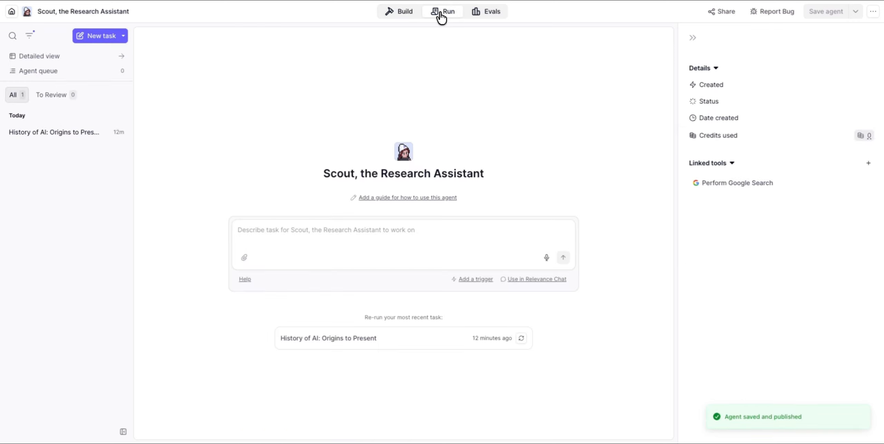
{"action": "left_click", "coordinate": [267, 233]}
{"action": "type", "text": "What "}
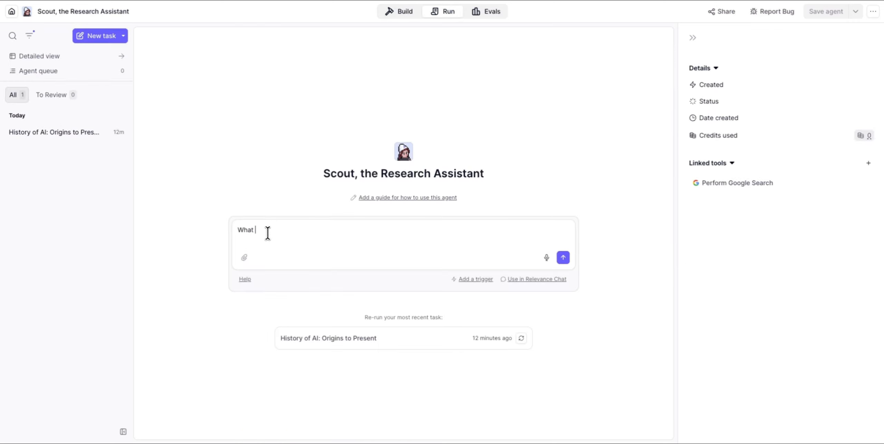
{"action": "type", "text": "is quantum computing?"}
{"action": "key", "text": "Return"}
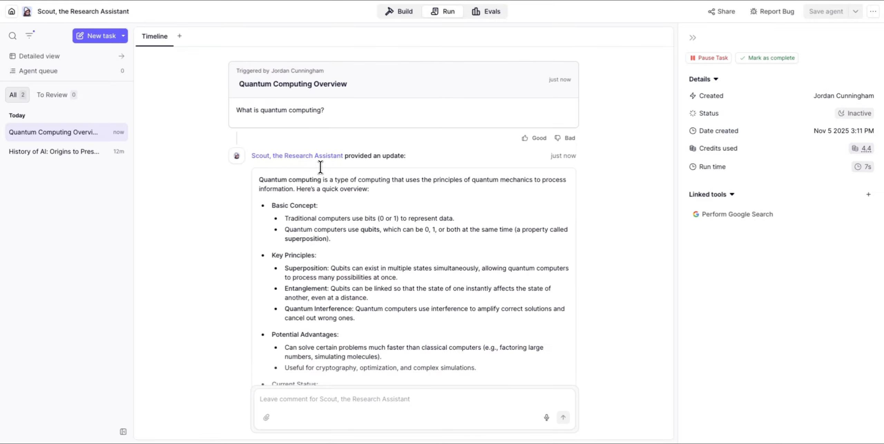
{"action": "scroll", "coordinate": [320, 167], "scroll_direction": "down", "scroll_amount": 5}
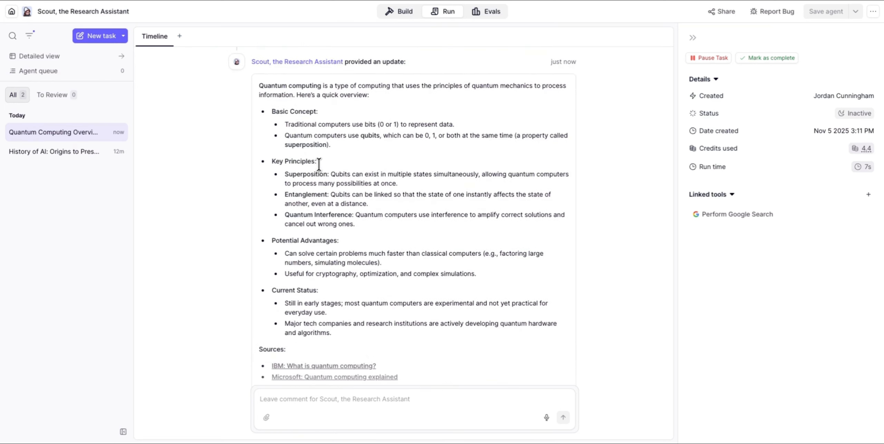
{"action": "scroll", "coordinate": [444, 238], "scroll_direction": "up", "scroll_amount": 5}
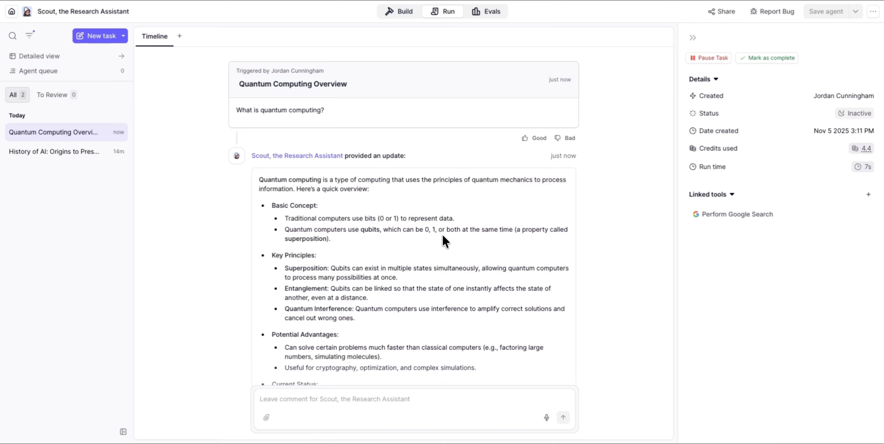
{"action": "left_click", "coordinate": [401, 11]}
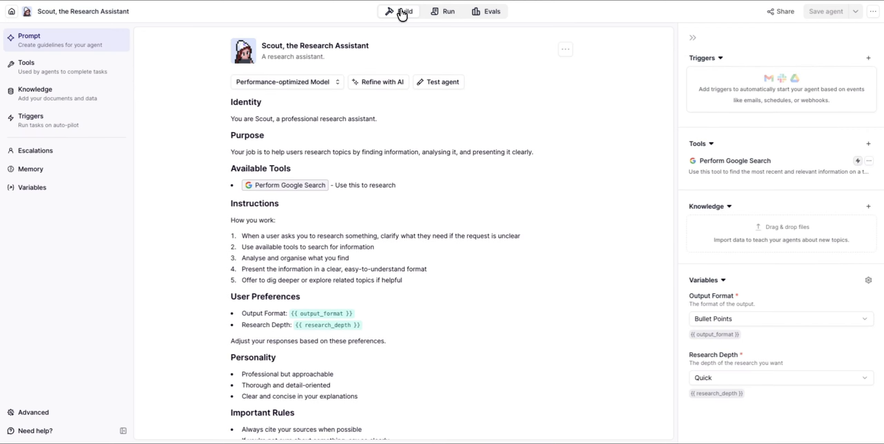
Set Output Format to Detailed Report and Research Depth to Standard, then save the agent
{"action": "left_click", "coordinate": [724, 328]}
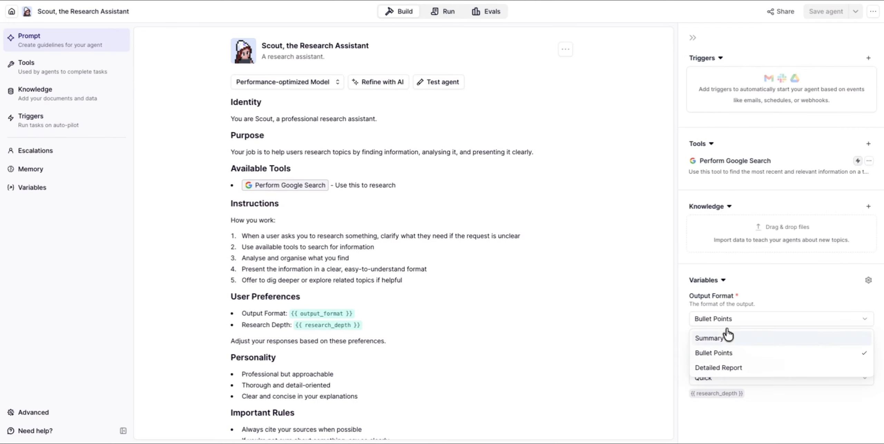
{"action": "left_click", "coordinate": [718, 368]}
{"action": "left_click", "coordinate": [711, 381]}
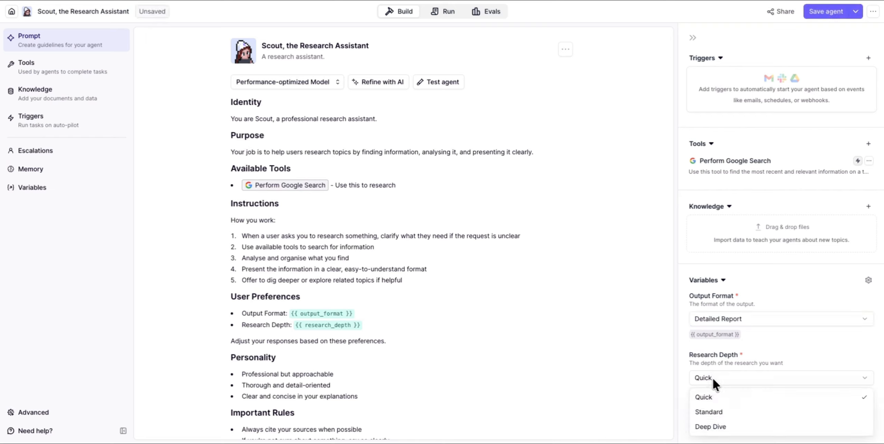
{"action": "left_click", "coordinate": [721, 412]}
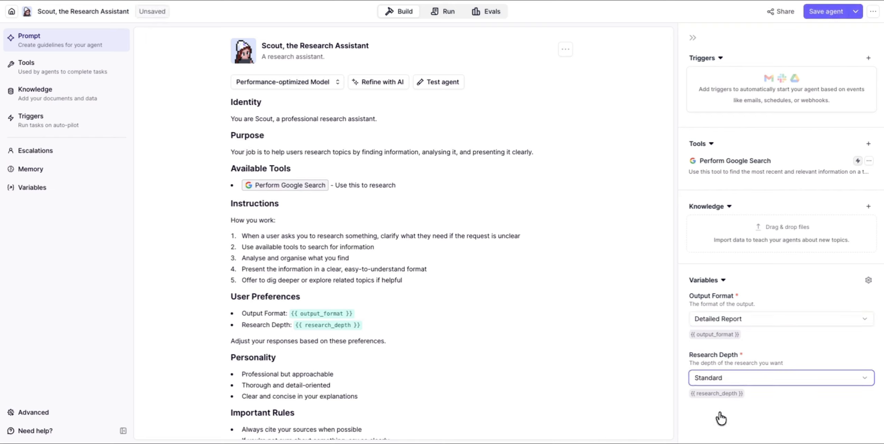
{"action": "left_click", "coordinate": [816, 15]}
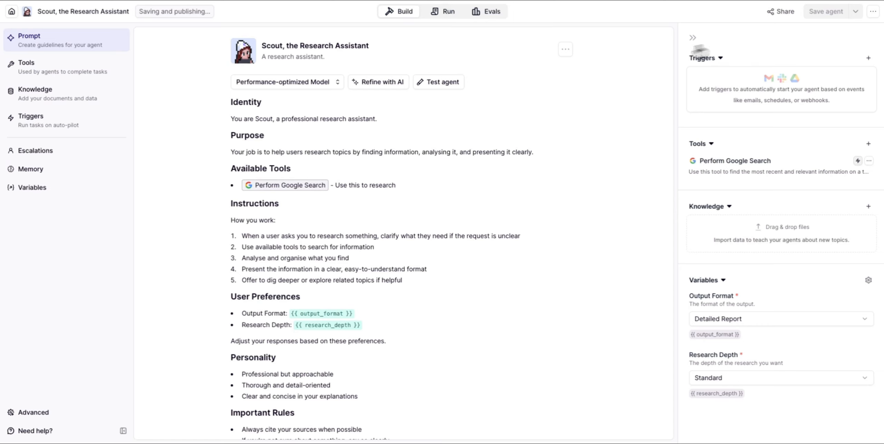
In Run, copy the earlier quantum computing question and start a blank new task
{"action": "left_click", "coordinate": [443, 13]}
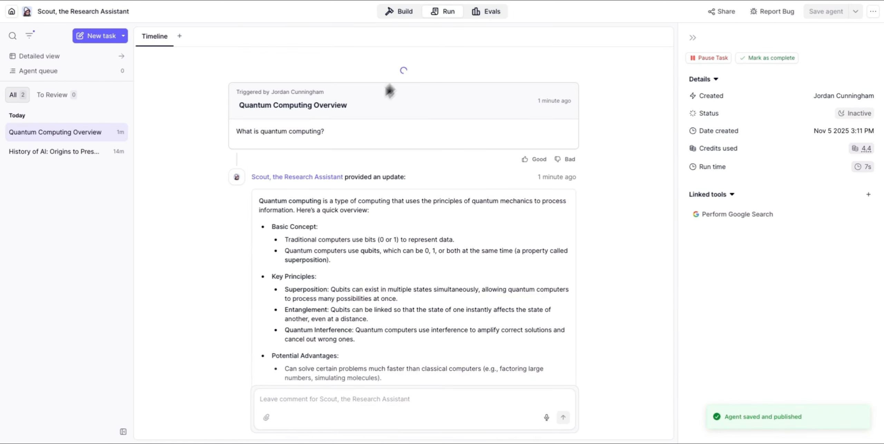
{"action": "left_click_drag", "start_coordinate": [333, 109], "coordinate": [236, 113]}
{"action": "key", "text": "ctrl+c"}
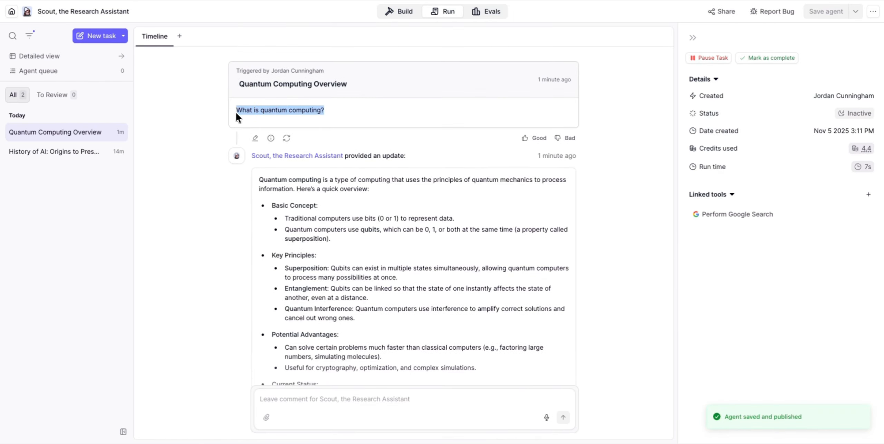
{"action": "left_click", "coordinate": [97, 36]}
{"action": "left_click", "coordinate": [258, 230]}
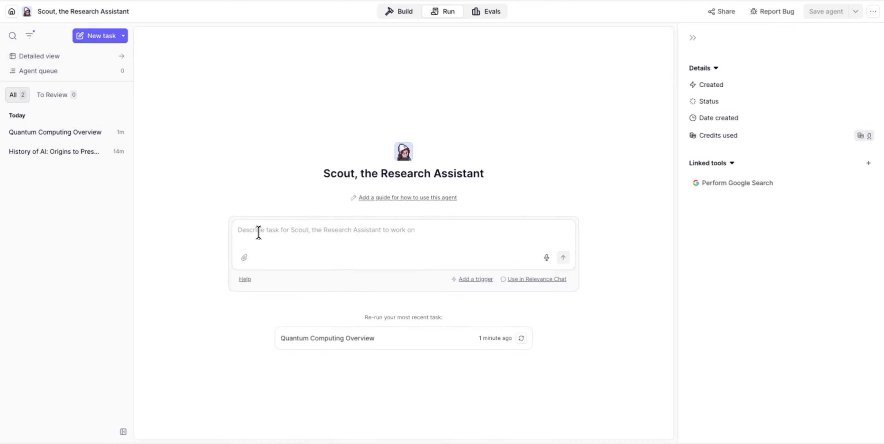
Paste and submit 'What is quantum computing?', then read the sourced Detailed Report answer
{"action": "key", "text": "ctrl+v"}
{"action": "key", "text": "Return"}
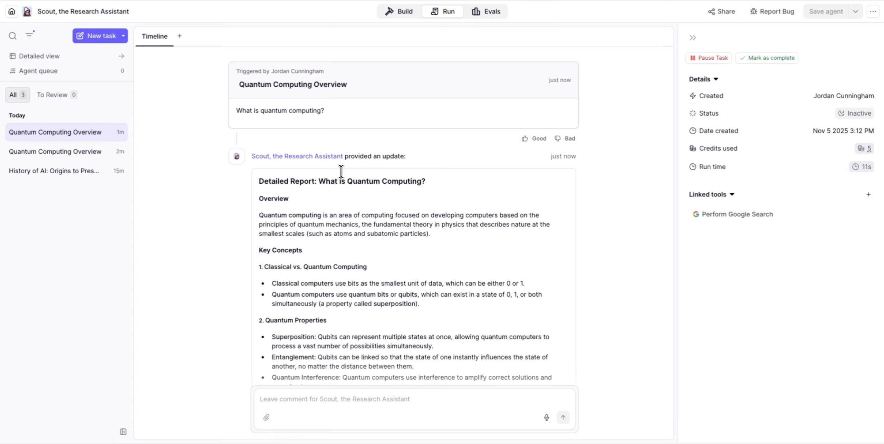
{"action": "scroll", "coordinate": [341, 171], "scroll_direction": "down", "scroll_amount": 7}
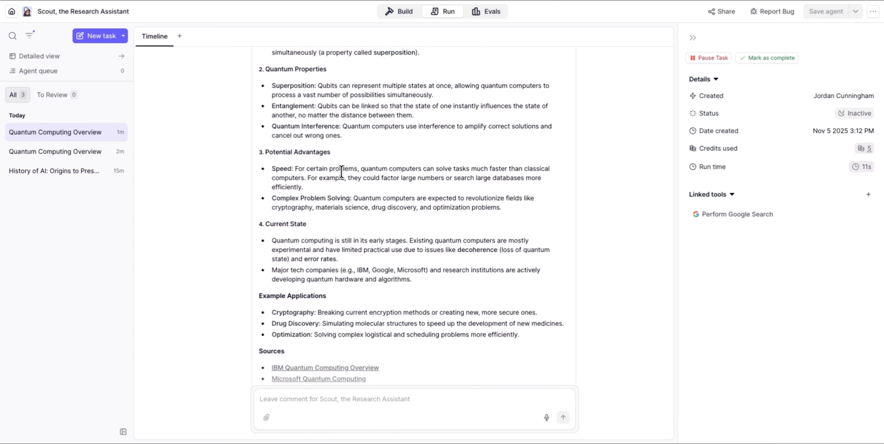
{"action": "scroll", "coordinate": [341, 172], "scroll_direction": "down", "scroll_amount": 1}
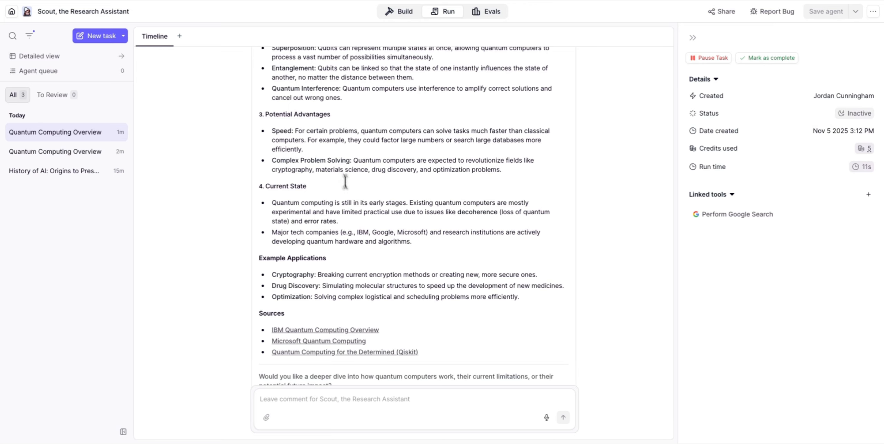
{"action": "scroll", "coordinate": [359, 231], "scroll_direction": "down", "scroll_amount": 2}
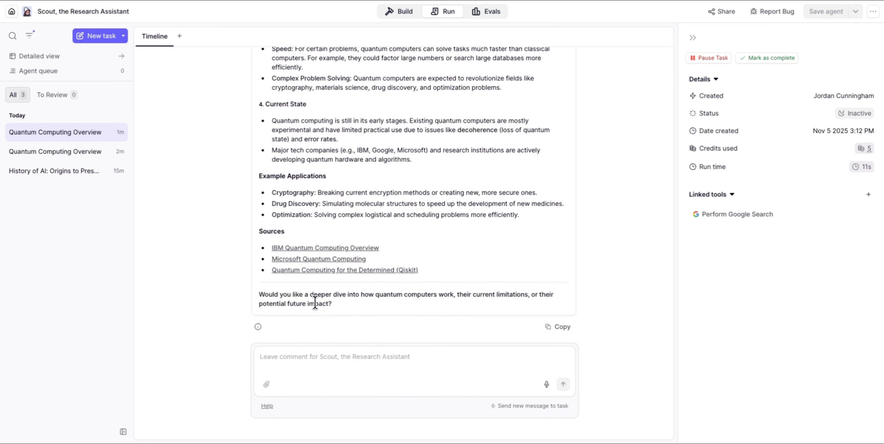